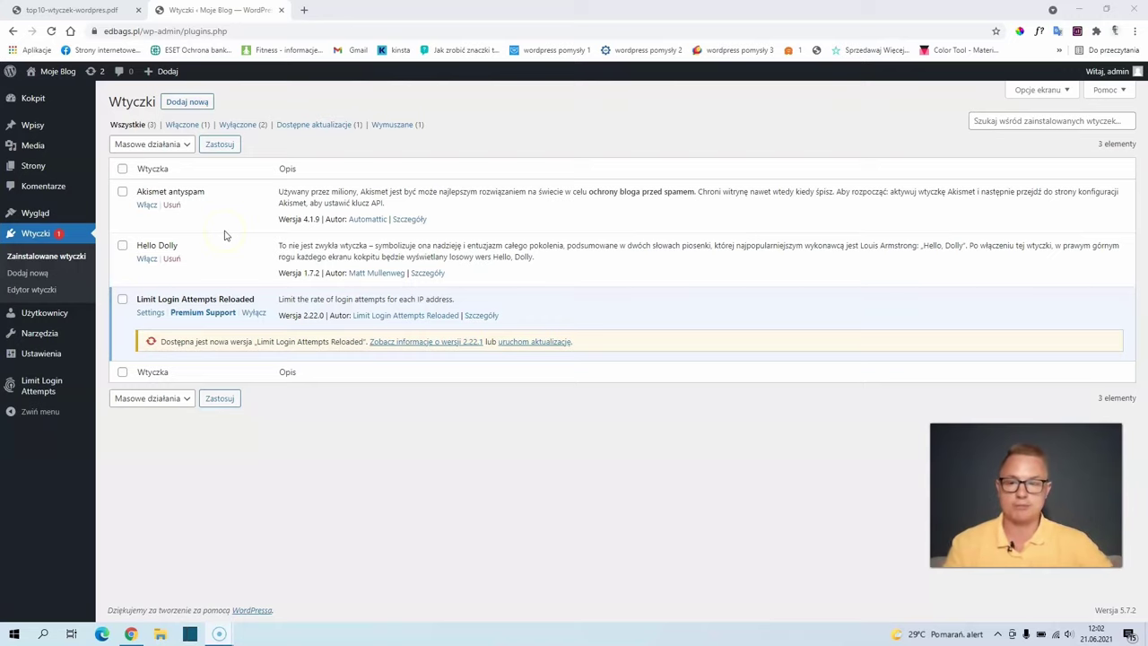
Step: Search the plugin directory for "ithemes security", then install and activate the iThemes Security plugin
{"action": "left_click", "coordinate": [200, 104]}
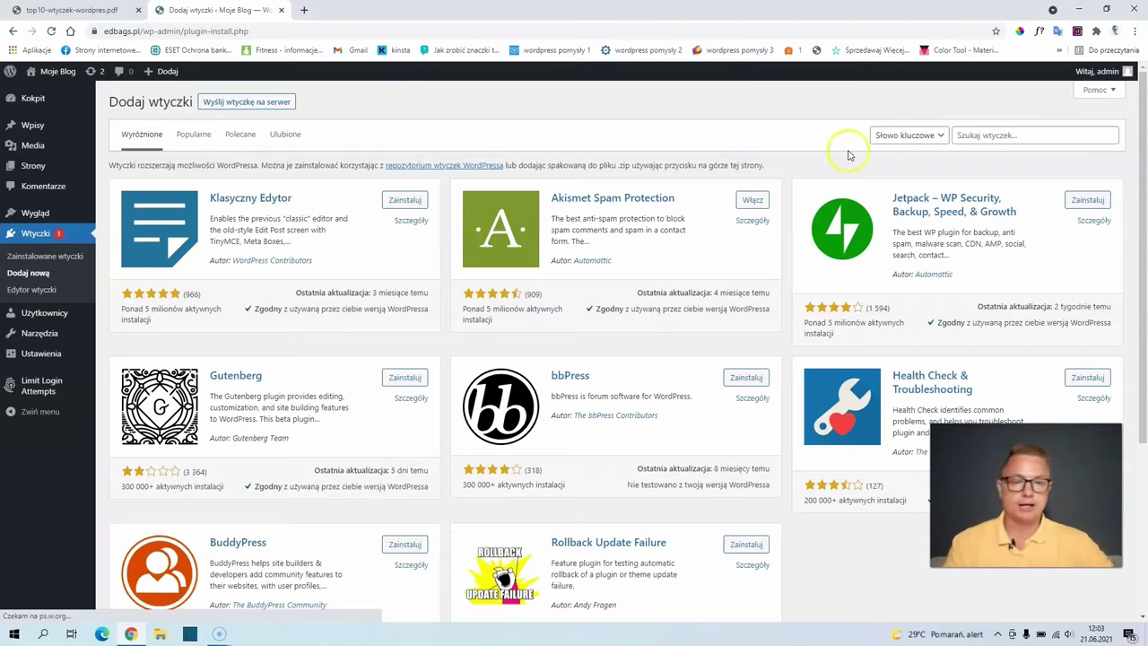
{"action": "left_click", "coordinate": [1011, 134]}
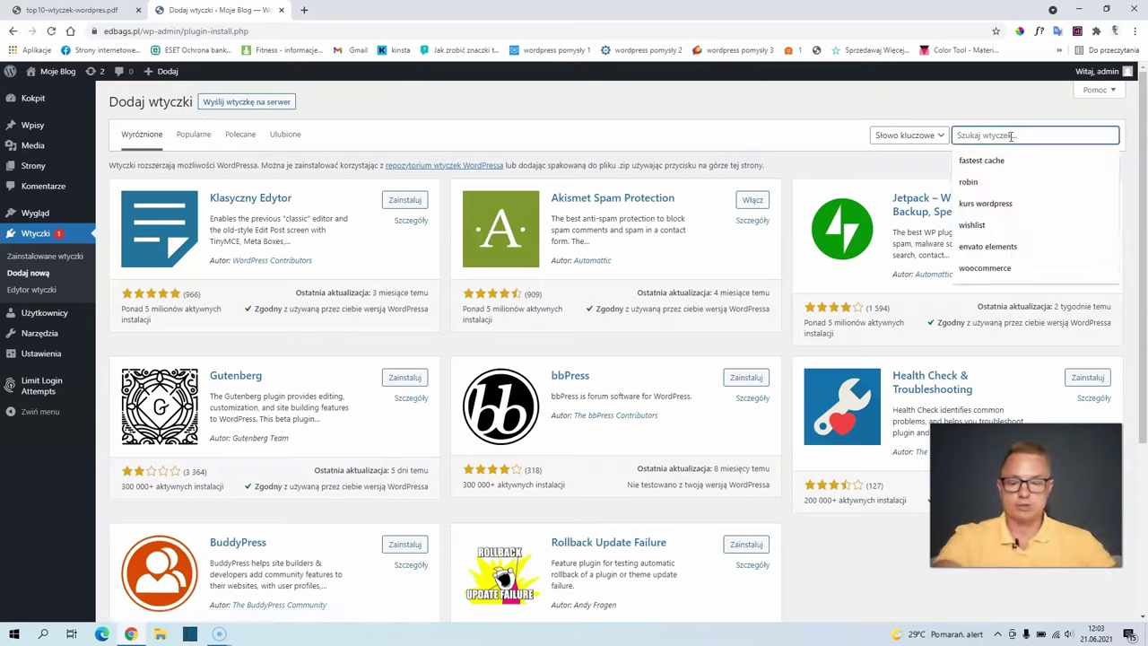
{"action": "type", "text": "itheme"}
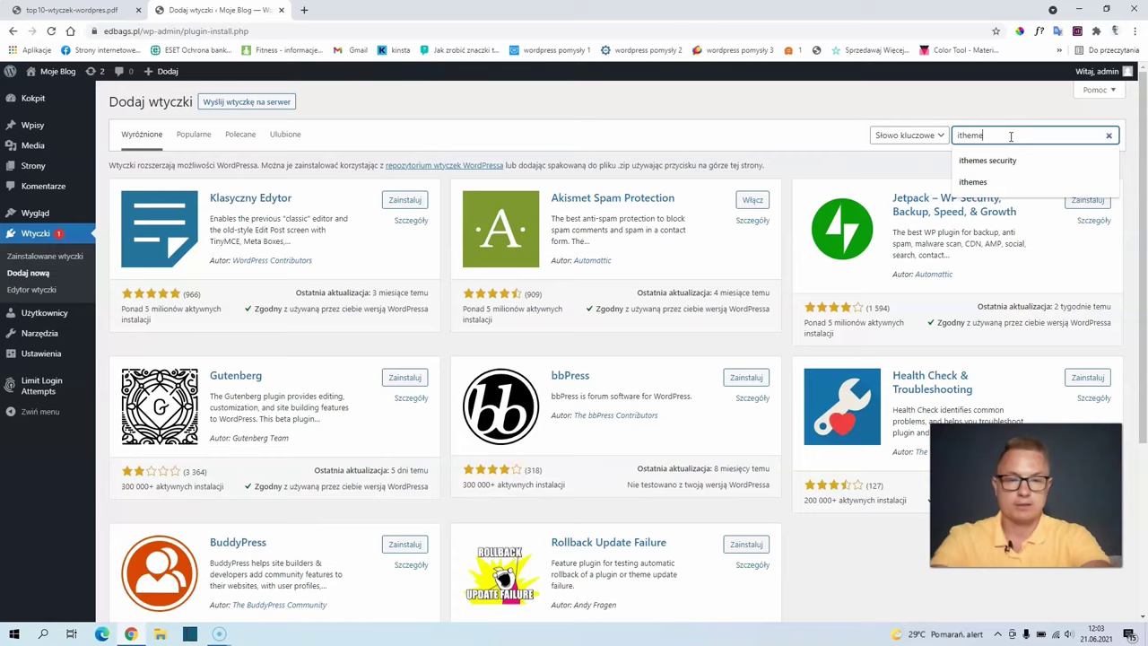
{"action": "key", "text": "Return"}
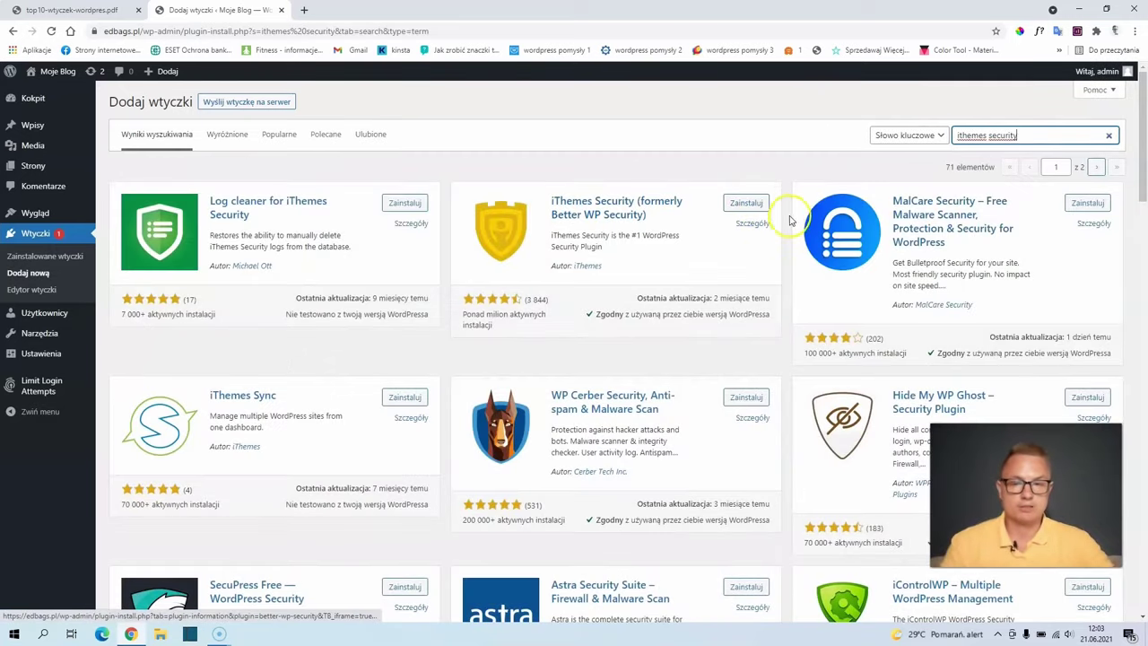
{"action": "left_click", "coordinate": [749, 206]}
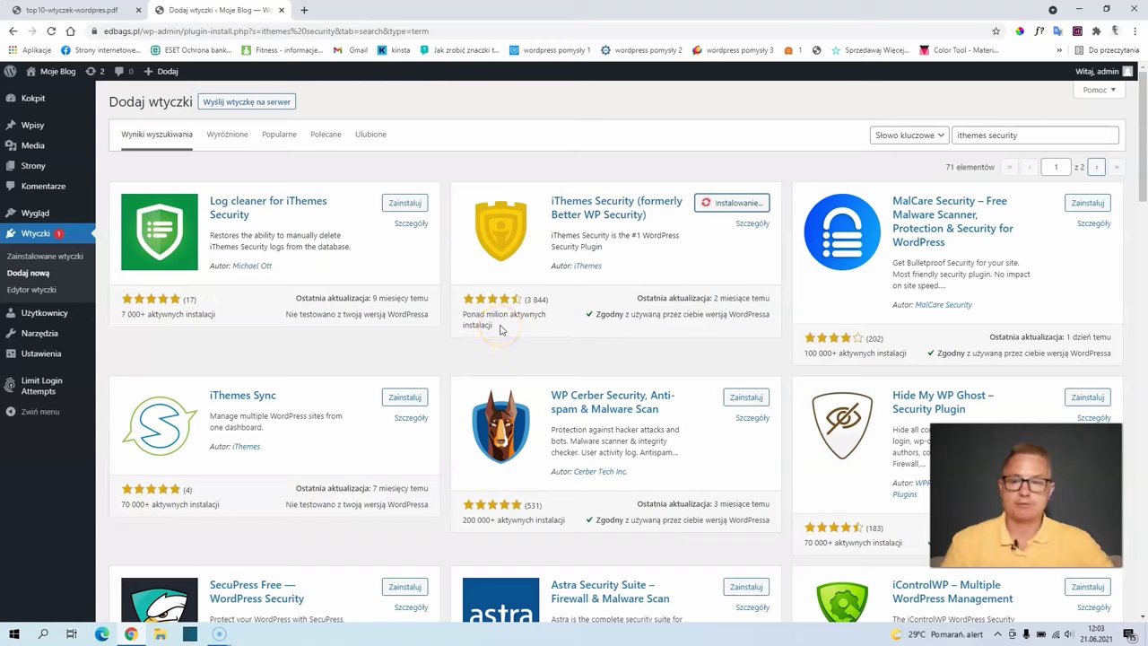
{"action": "left_click", "coordinate": [751, 204]}
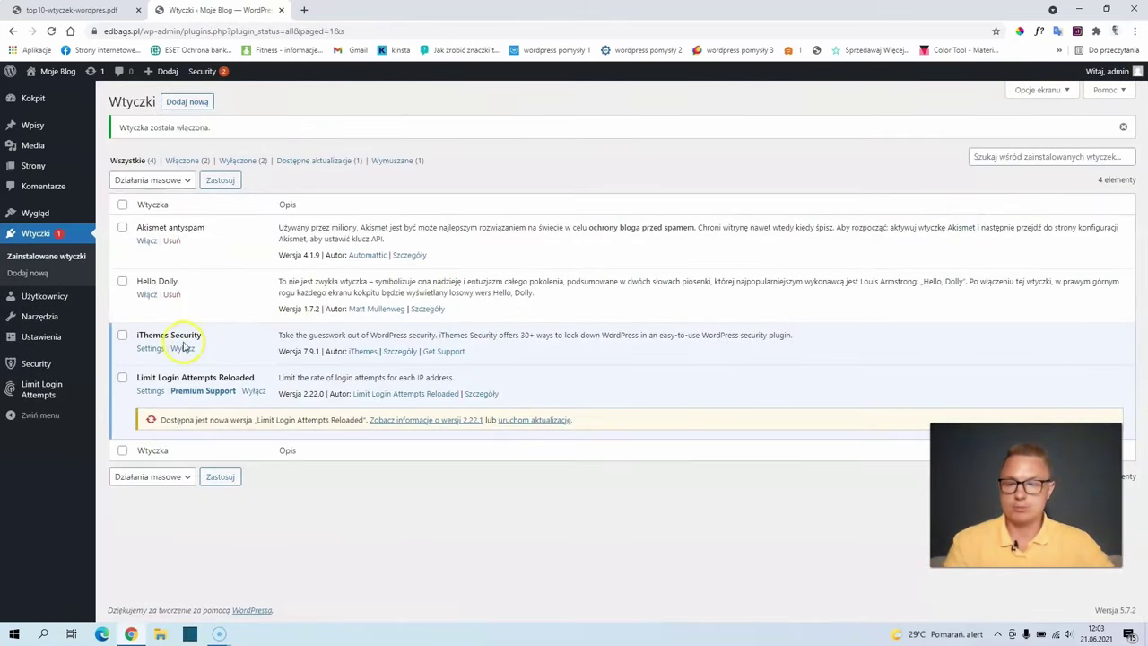
Step: Run the iThemes Security Check to secure the site with the recommended modules, leaving Security Check Pro disabled
{"action": "mouse_move", "coordinate": [30, 364]}
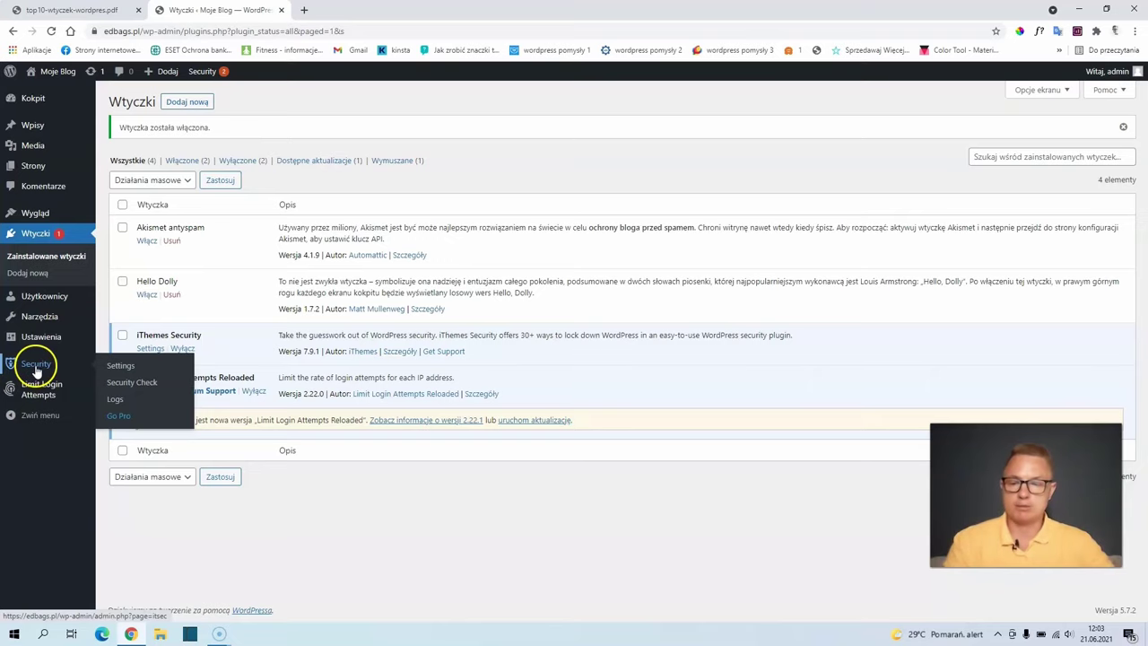
{"action": "left_click", "coordinate": [126, 383]}
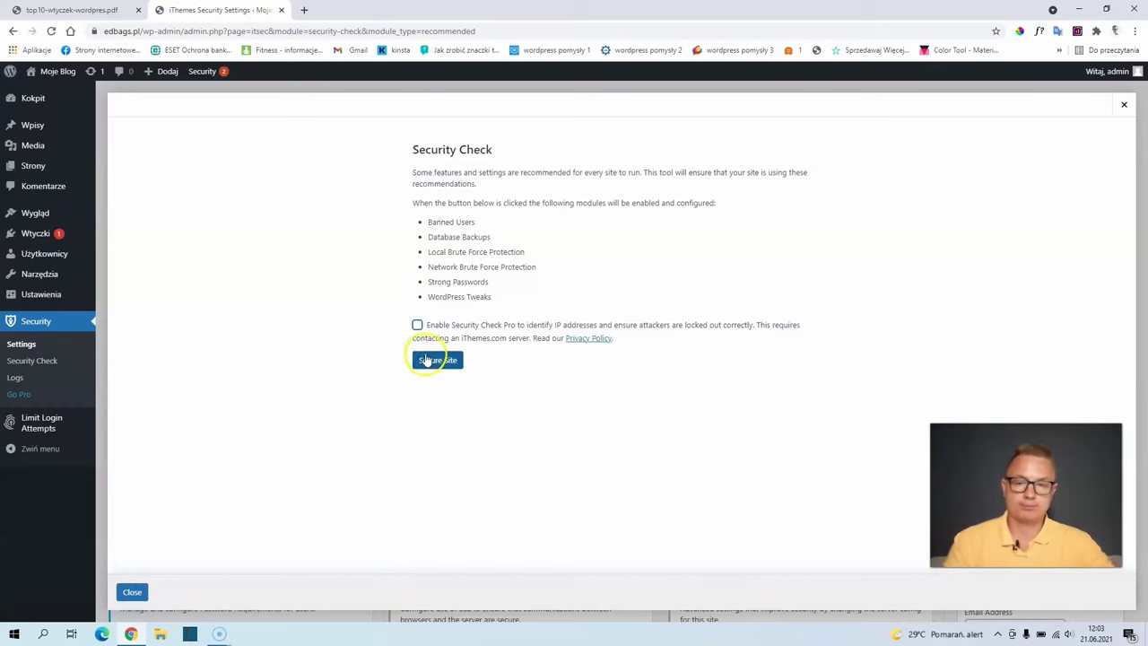
{"action": "left_click", "coordinate": [438, 362]}
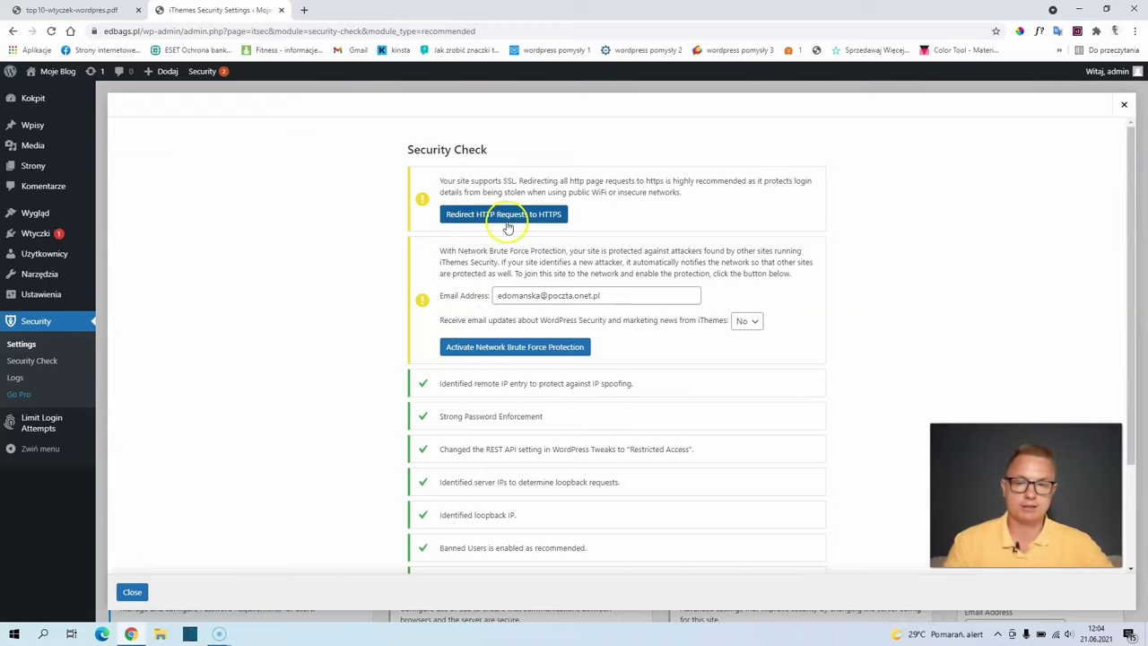
Step: Redirect HTTP requests to HTTPS and activate Network Brute Force Protection with the prefilled e-mail, then close the Security Check
{"action": "left_click", "coordinate": [555, 219]}
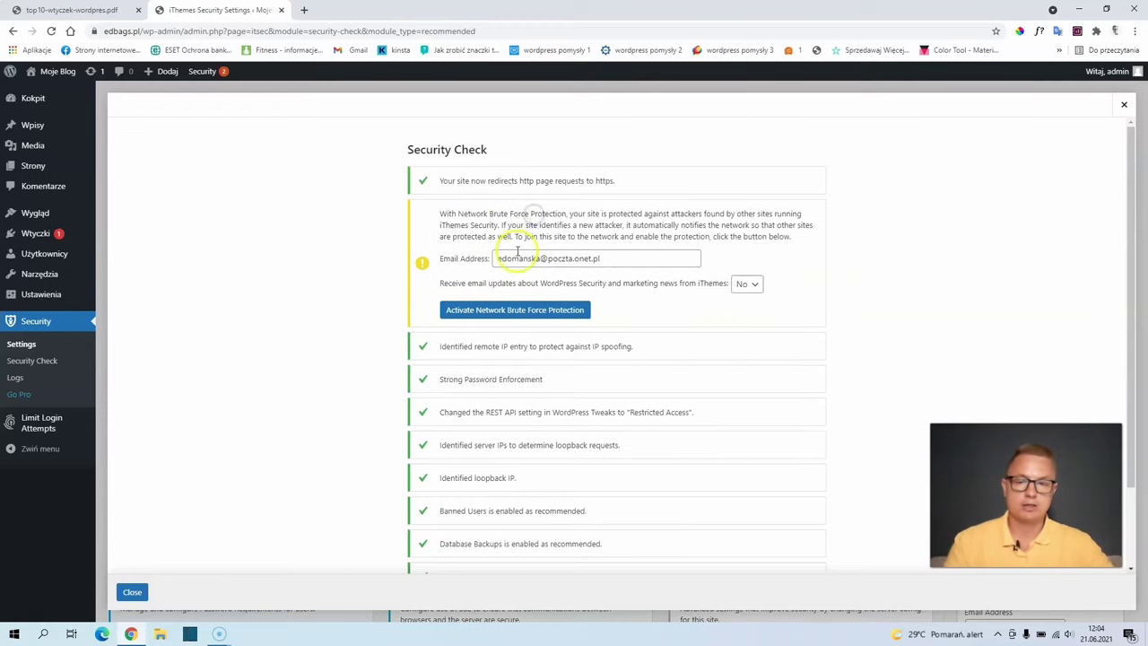
{"action": "left_click", "coordinate": [496, 314]}
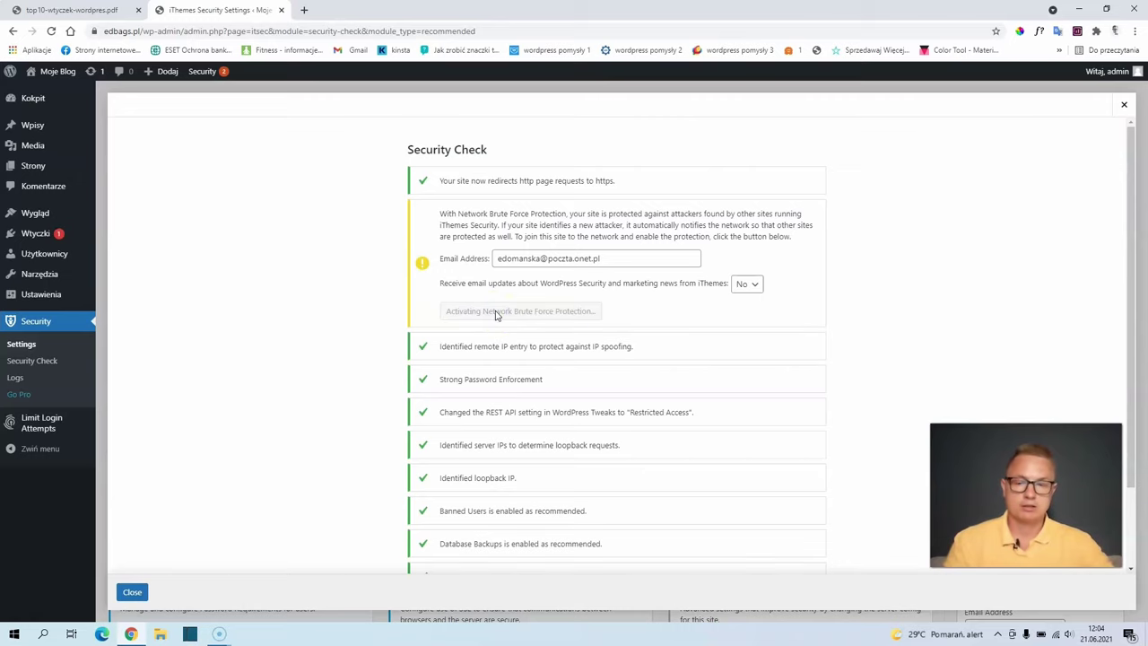
{"action": "left_click", "coordinate": [133, 592]}
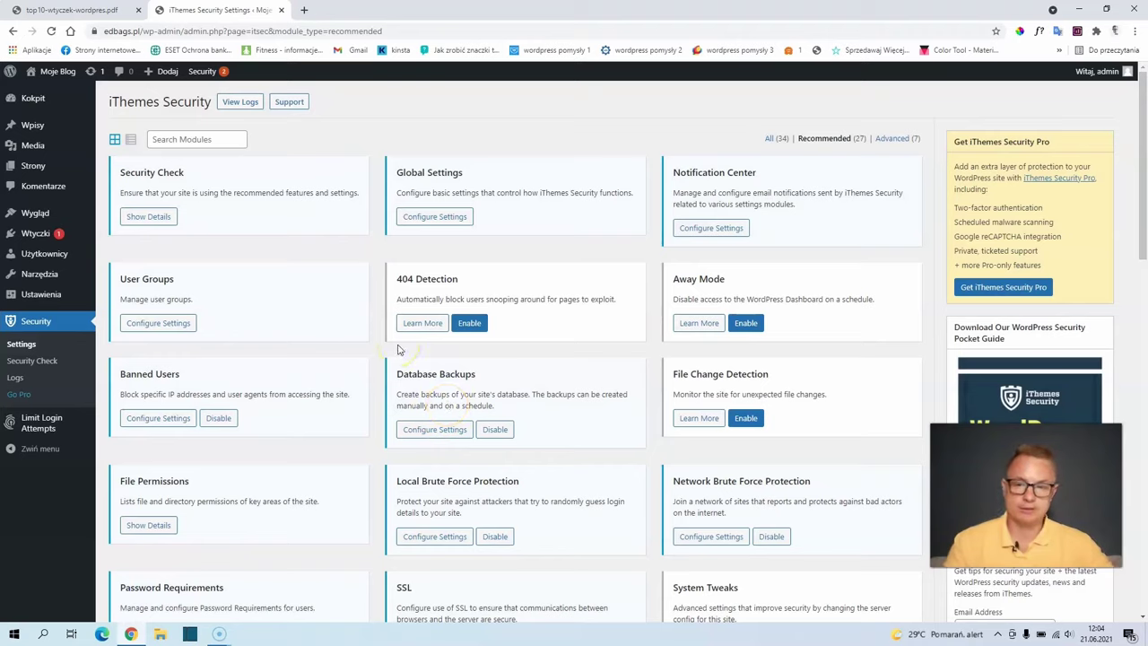
Step: Search the plugin directory for "seo yoast", then install and activate the Yoast SEO plugin
{"action": "mouse_move", "coordinate": [46, 238]}
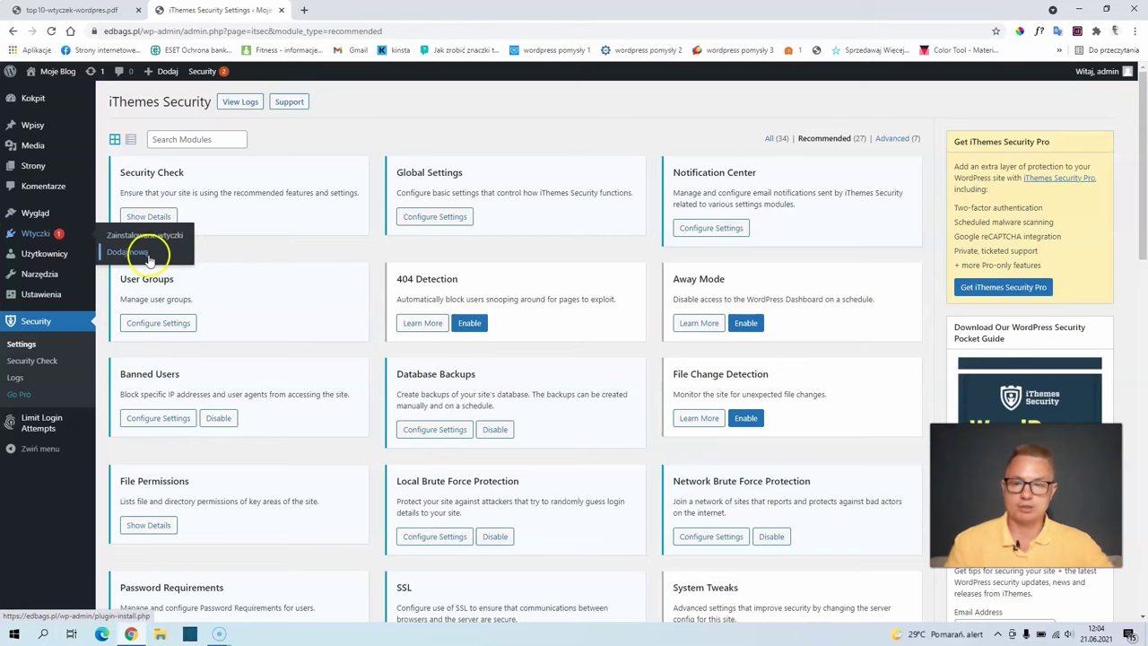
{"action": "left_click", "coordinate": [145, 255]}
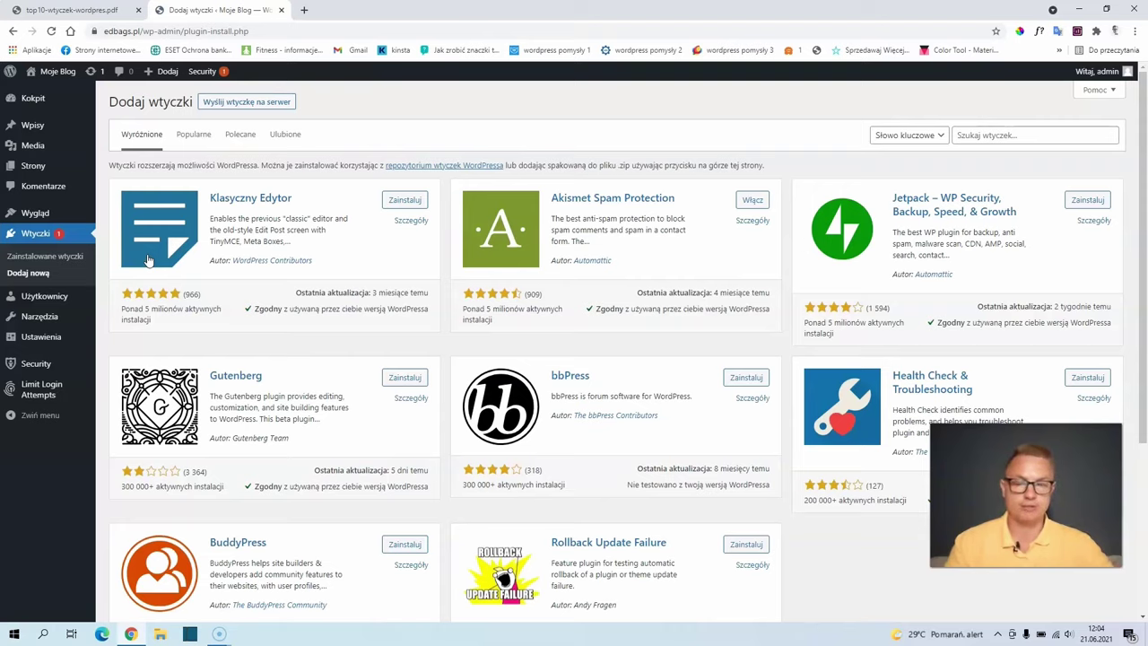
{"action": "left_click", "coordinate": [489, 220]}
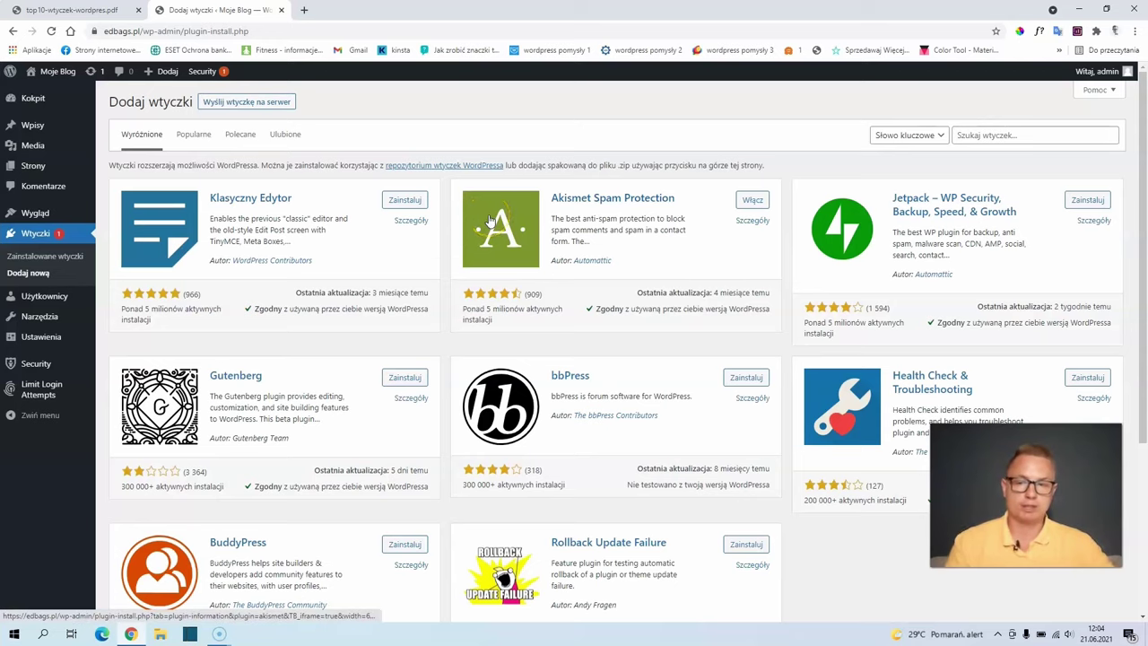
{"action": "left_click", "coordinate": [968, 134]}
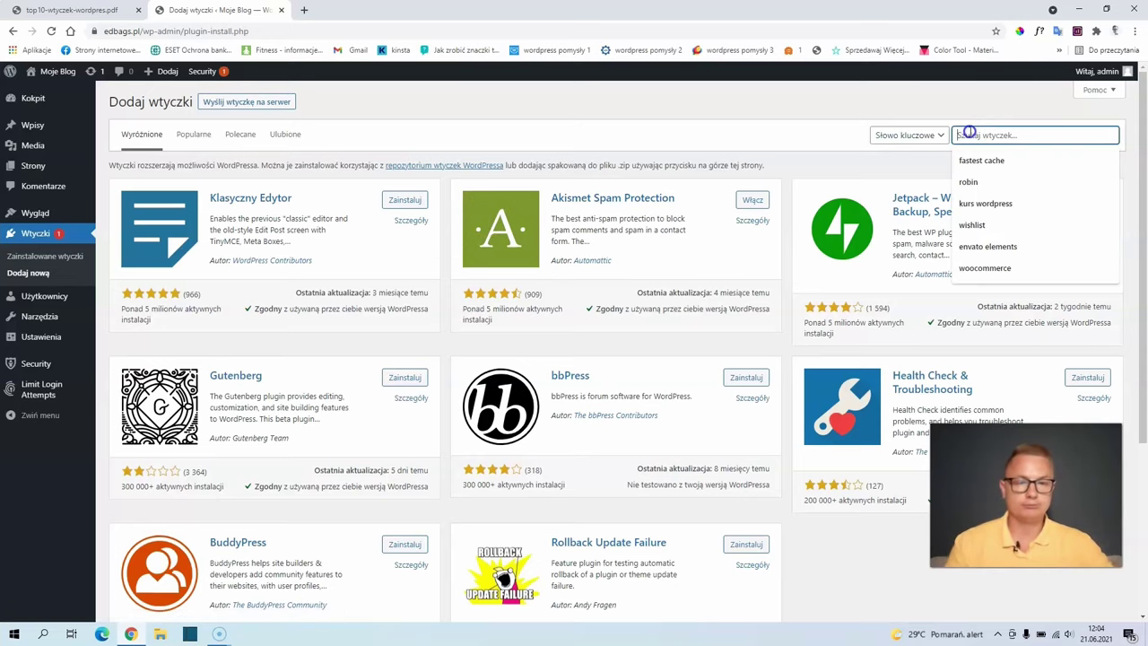
{"action": "left_click", "coordinate": [977, 144]}
{"action": "type", "text": "seo y"}
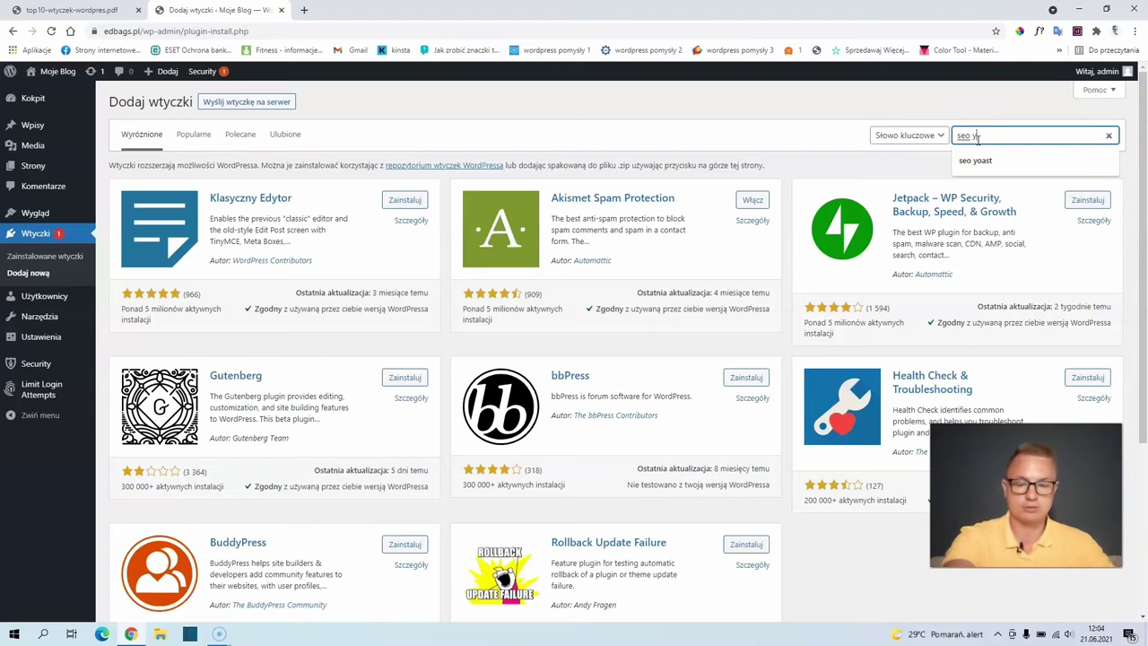
{"action": "left_click", "coordinate": [974, 159]}
{"action": "left_click", "coordinate": [395, 203]}
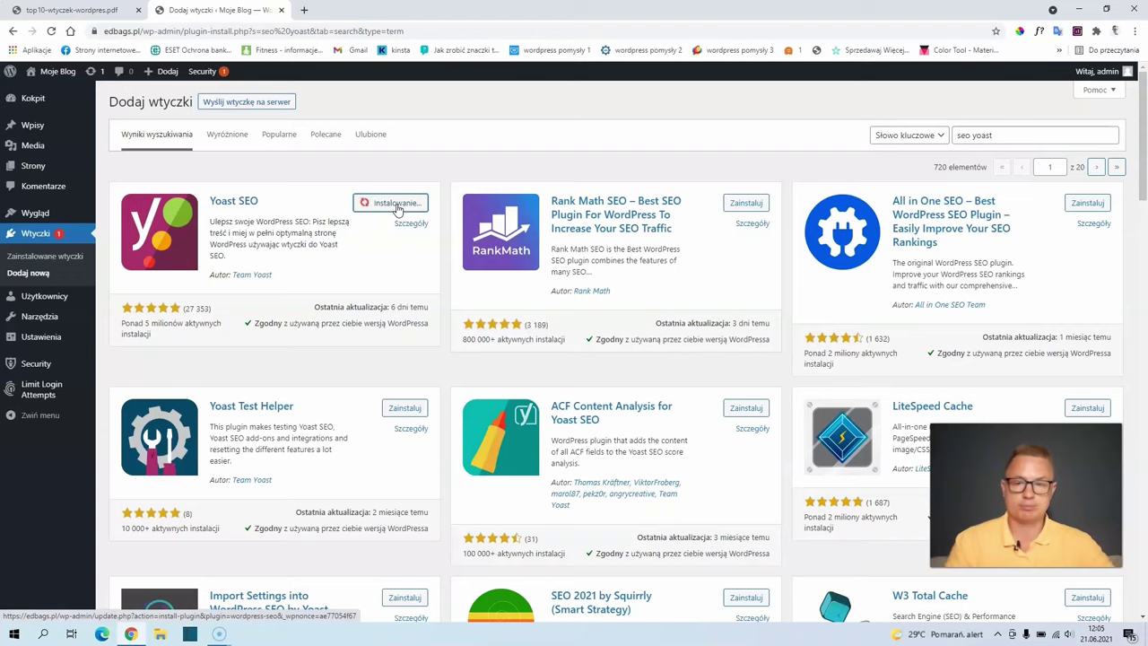
{"action": "left_click", "coordinate": [412, 204]}
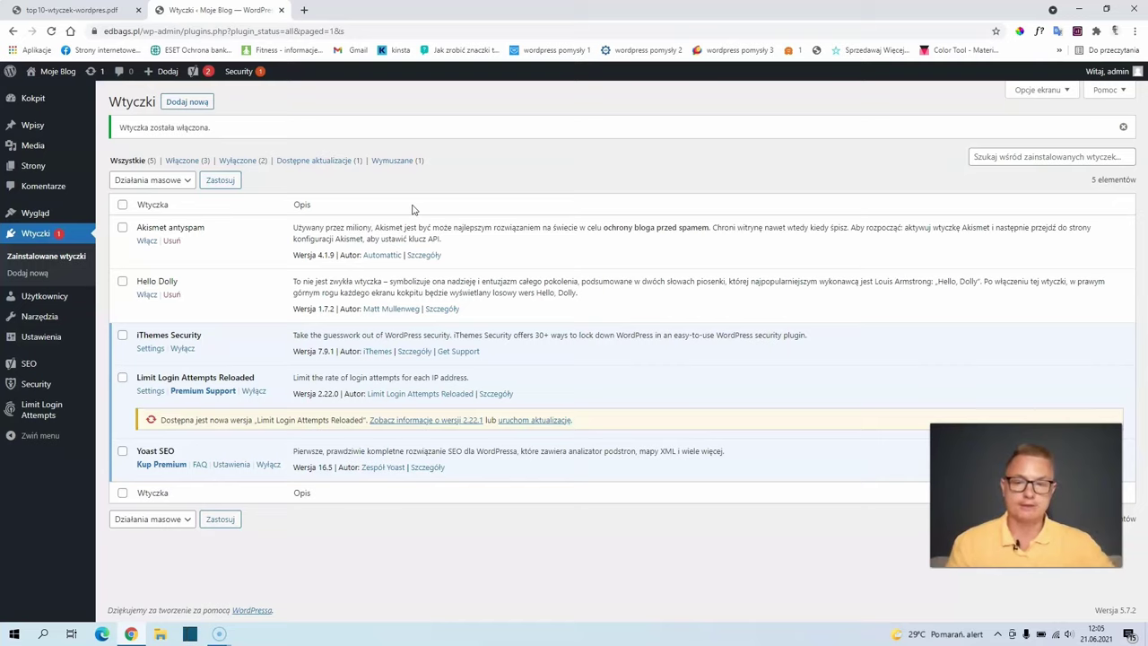
{"action": "left_click", "coordinate": [414, 206]}
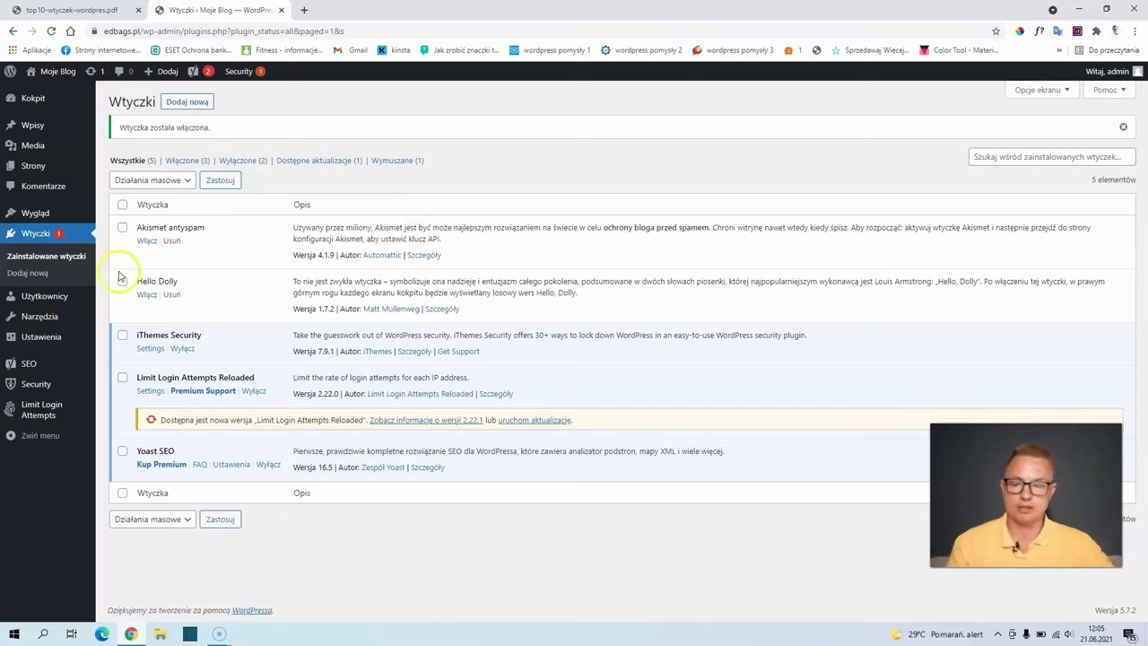
{"action": "left_click", "coordinate": [117, 279]}
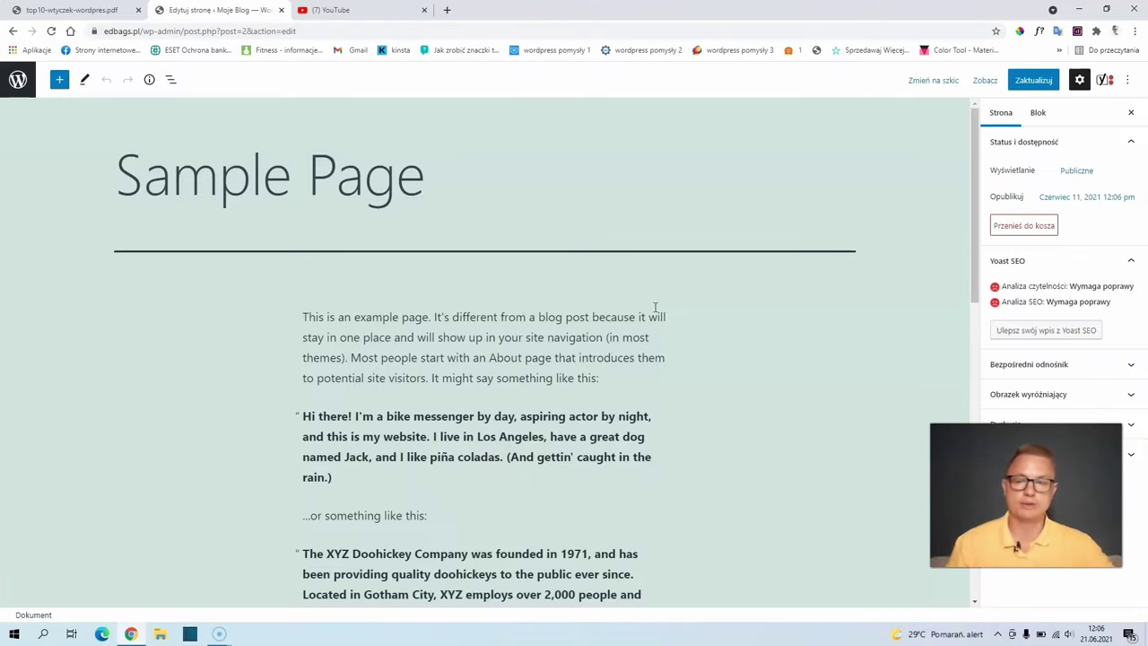
Step: Examine the Yoast SEO section of the Sample Page, including the focus keyphrase, Google preview, SEO title, slug and meta description
{"action": "scroll", "coordinate": [654, 308], "scroll_direction": "down", "scroll_amount": 3}
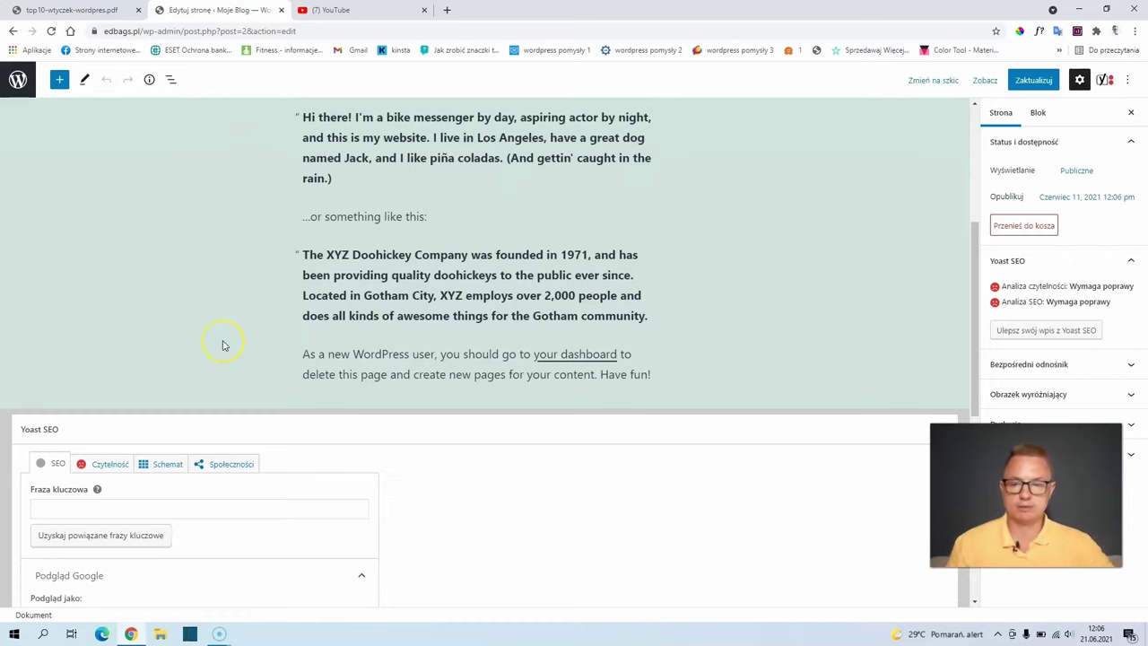
{"action": "scroll", "coordinate": [223, 344], "scroll_direction": "down", "scroll_amount": 2}
{"action": "scroll", "coordinate": [230, 295], "scroll_direction": "down", "scroll_amount": 1}
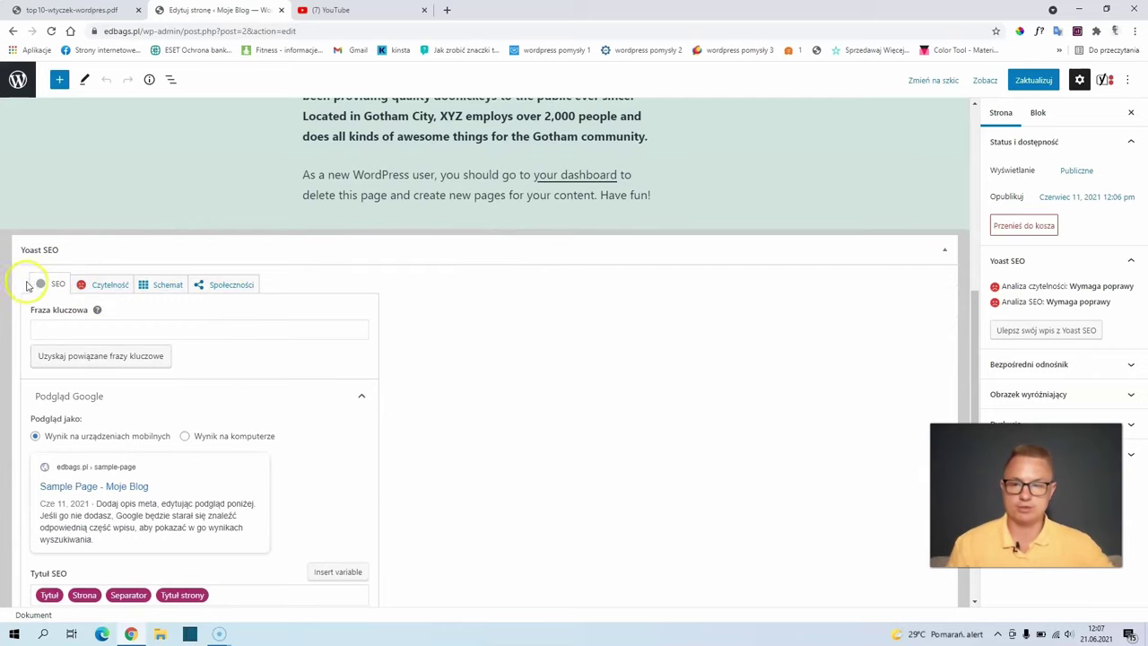
{"action": "scroll", "coordinate": [82, 286], "scroll_direction": "down", "scroll_amount": 1}
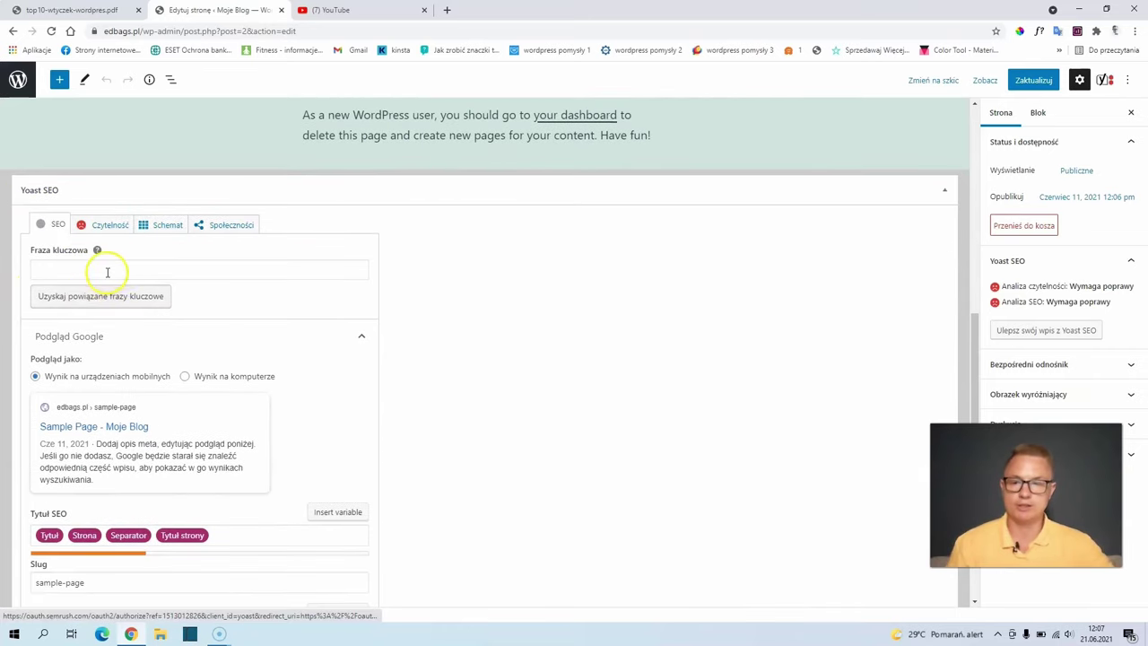
{"action": "left_click", "coordinate": [85, 265]}
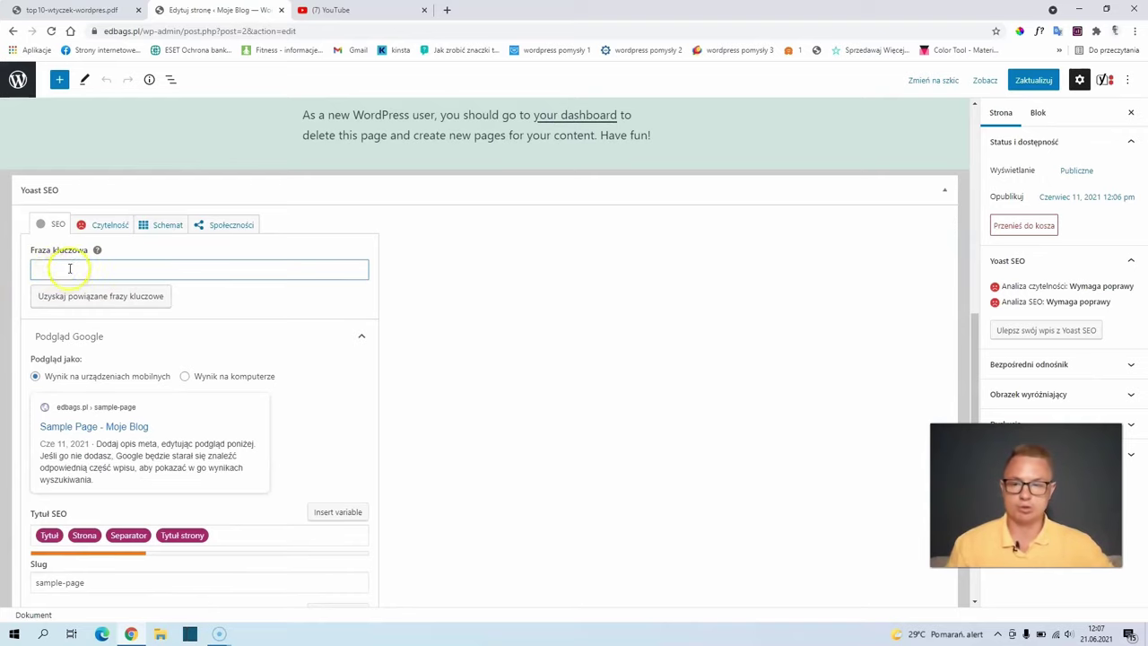
{"action": "scroll", "coordinate": [112, 385], "scroll_direction": "down", "scroll_amount": 1}
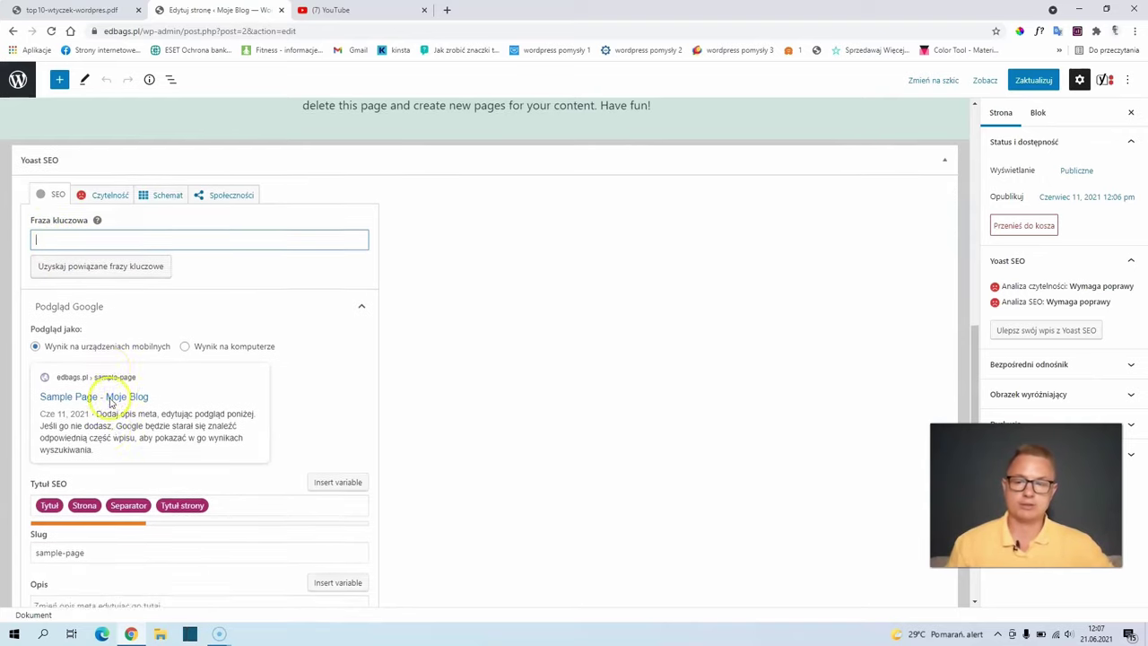
{"action": "scroll", "coordinate": [112, 404], "scroll_direction": "down", "scroll_amount": 2}
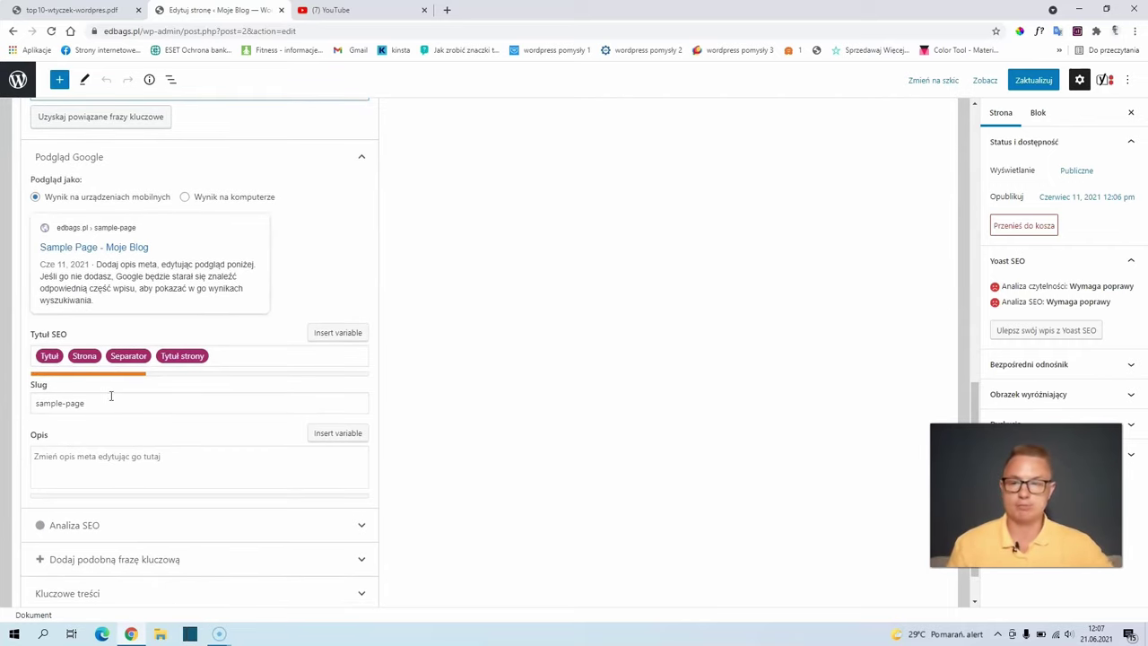
{"action": "scroll", "coordinate": [110, 399], "scroll_direction": "down", "scroll_amount": 1}
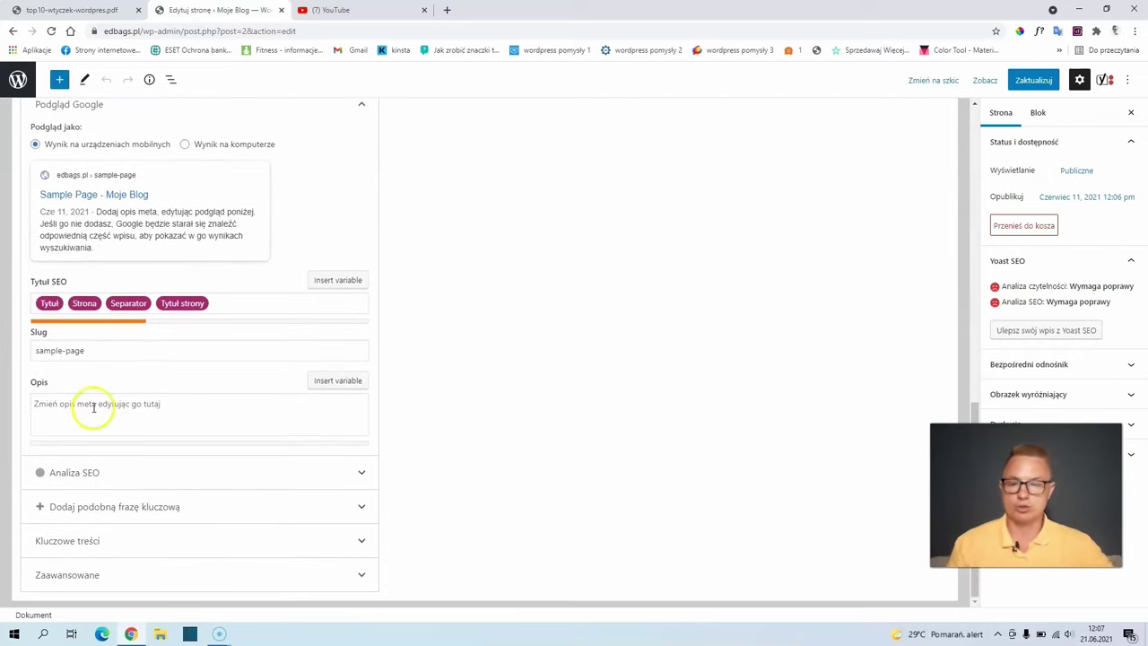
{"action": "scroll", "coordinate": [125, 395], "scroll_direction": "up", "scroll_amount": 2}
{"action": "scroll", "coordinate": [134, 386], "scroll_direction": "up", "scroll_amount": 2}
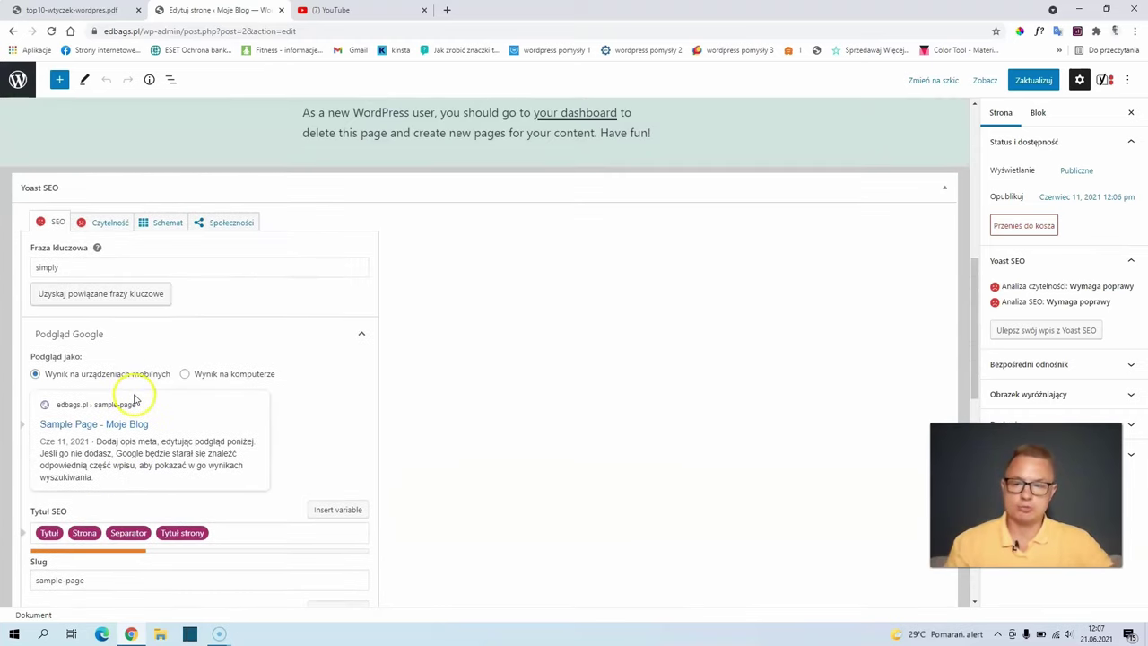
{"action": "scroll", "coordinate": [140, 402], "scroll_direction": "down", "scroll_amount": 9}
{"action": "scroll", "coordinate": [139, 414], "scroll_direction": "down", "scroll_amount": 1}
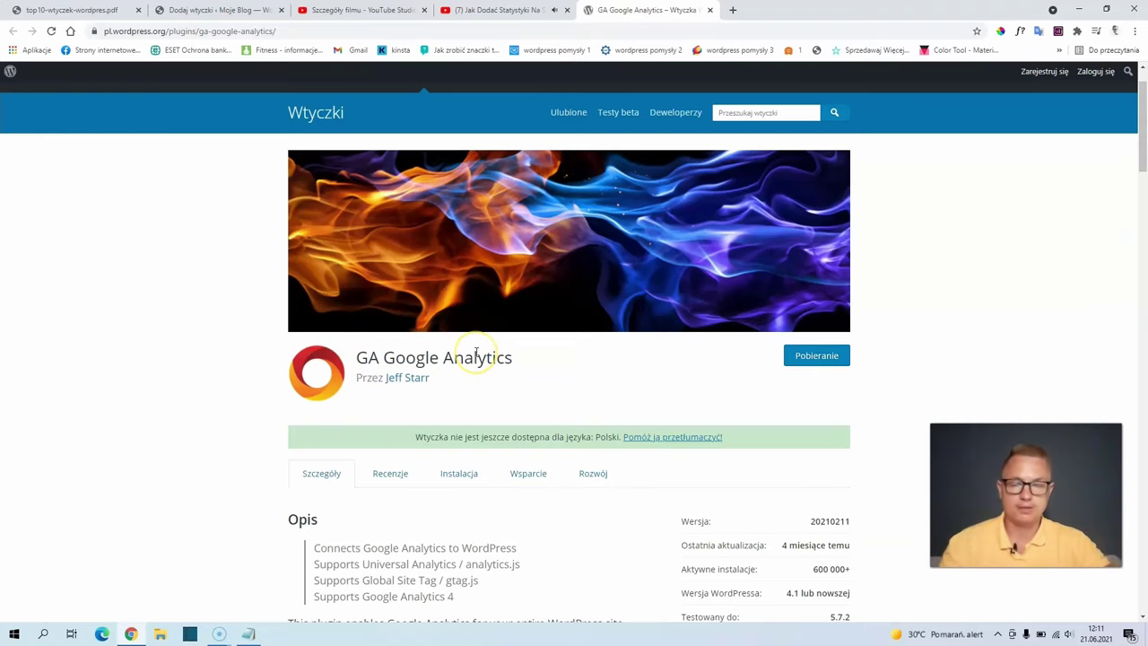
Step: Search the plugin directory for "GA Google Analytics", then install and activate the GA Google Analytics plugin
{"action": "left_click", "coordinate": [235, 10]}
{"action": "mouse_move", "coordinate": [72, 216]}
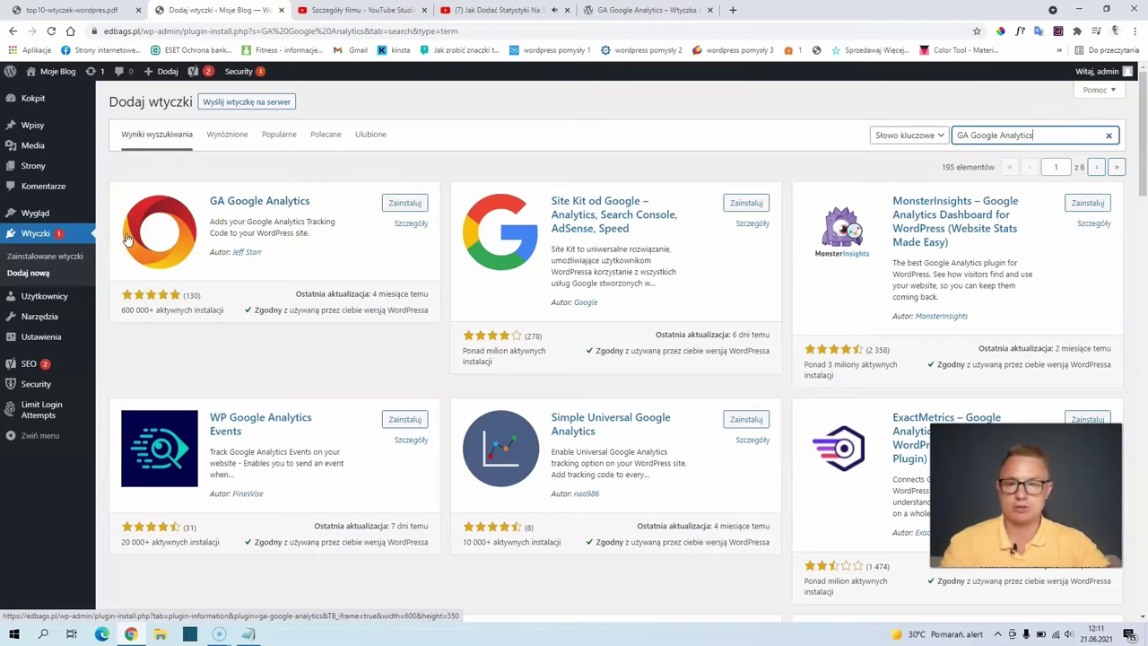
{"action": "left_click", "coordinate": [133, 309]}
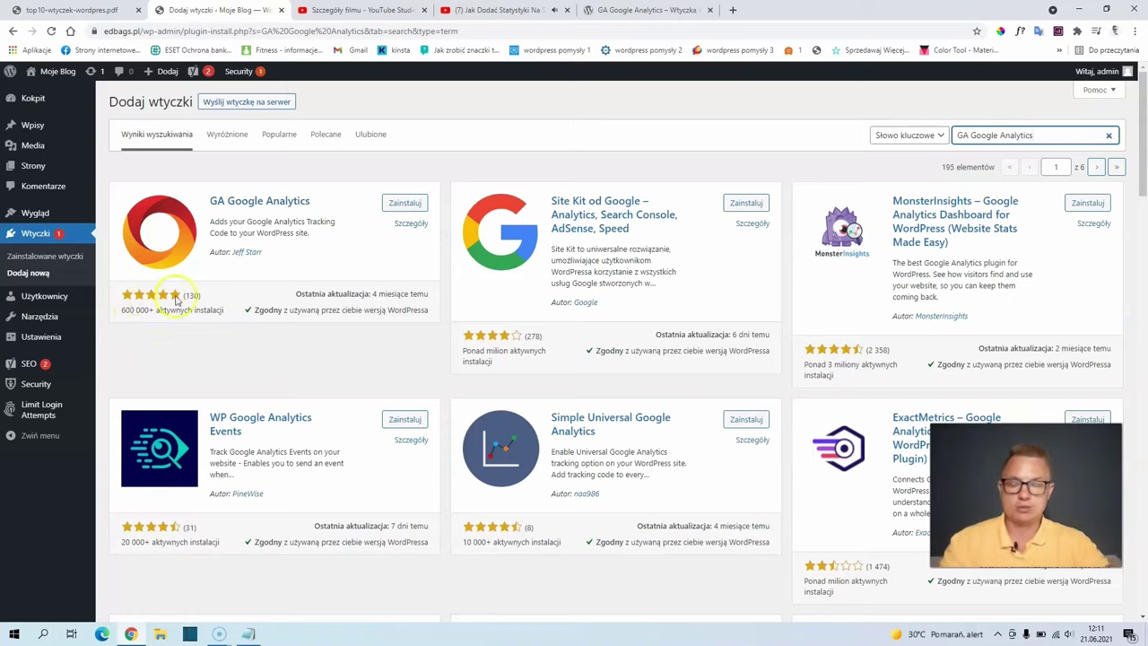
{"action": "left_click", "coordinate": [414, 203]}
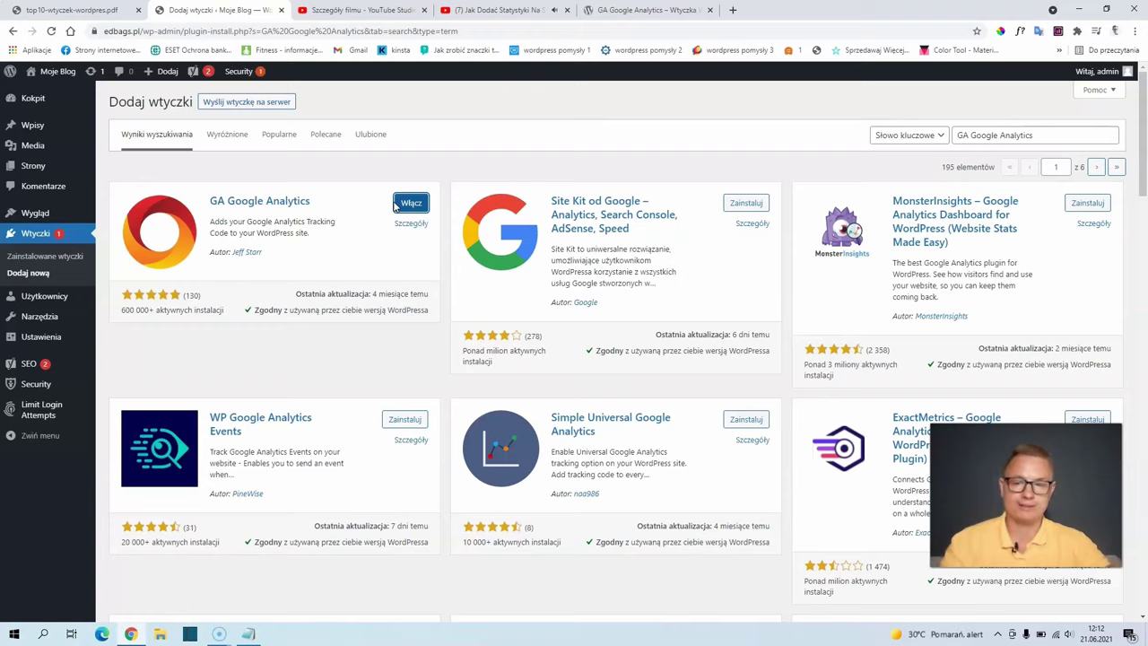
{"action": "left_click", "coordinate": [403, 205]}
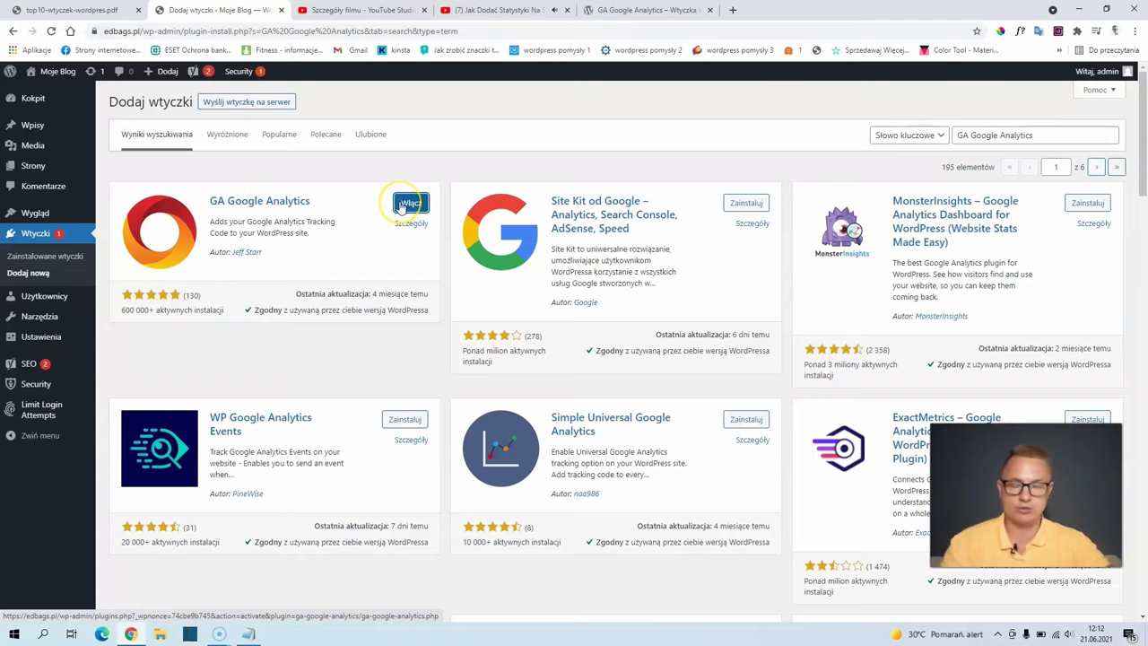
{"action": "left_click", "coordinate": [402, 204]}
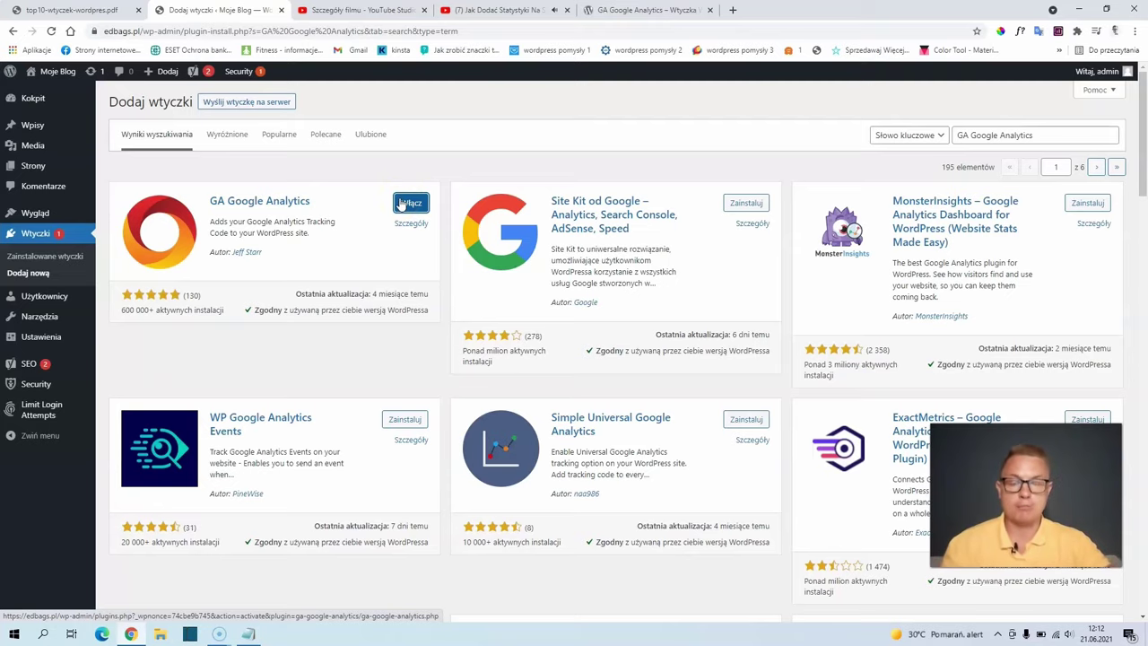
{"action": "left_click", "coordinate": [401, 204]}
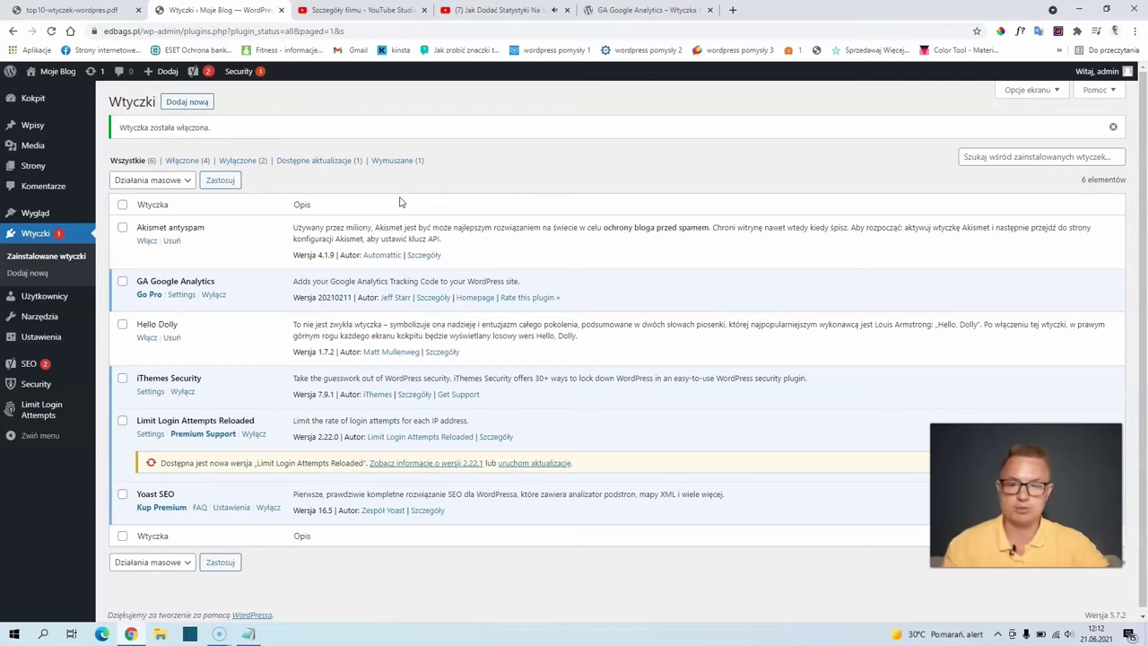
{"action": "left_click", "coordinate": [401, 202]}
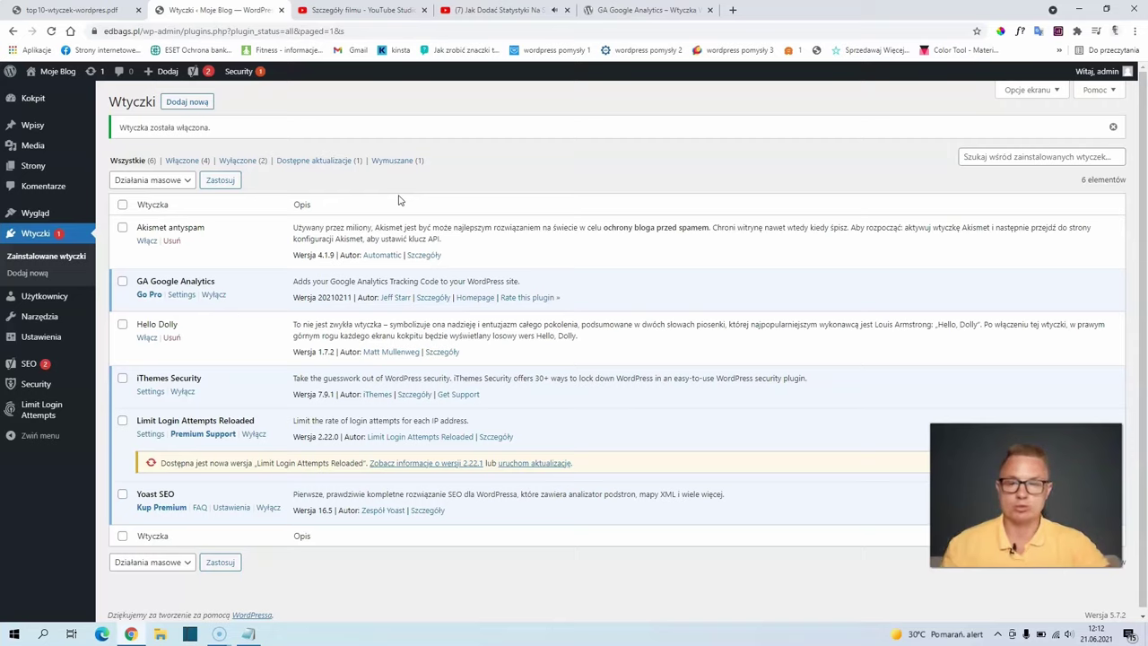
Step: Open the GA Google Analytics settings and examine the usage instructions, tracking ID field, tracking methods and tracking code location options
{"action": "left_click", "coordinate": [179, 271]}
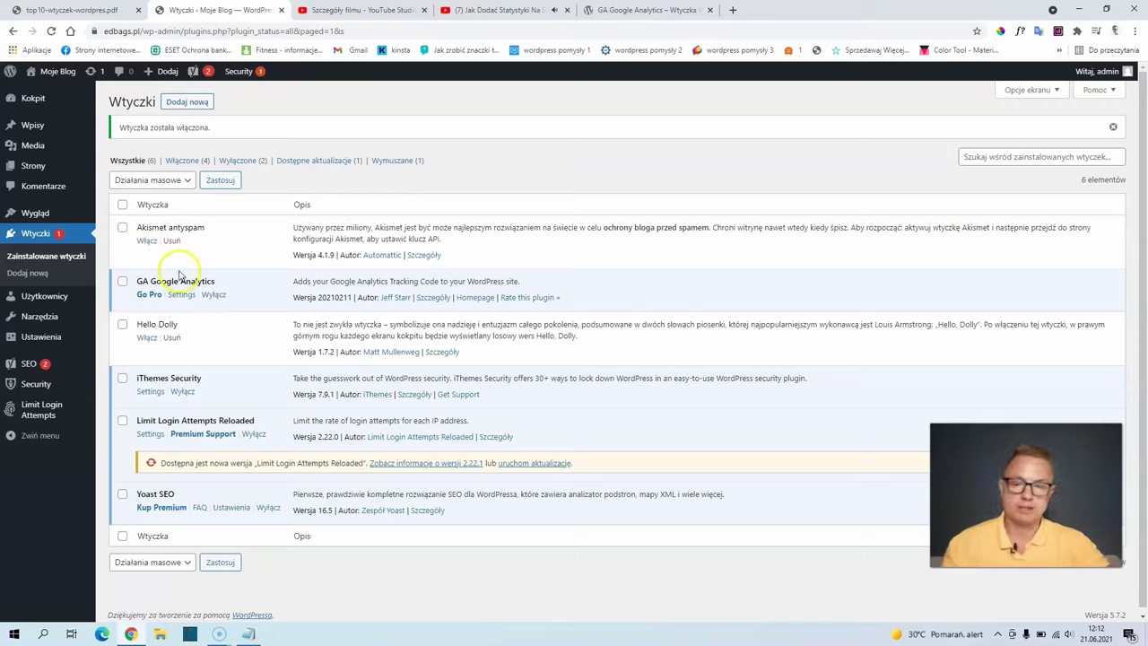
{"action": "left_click", "coordinate": [179, 295]}
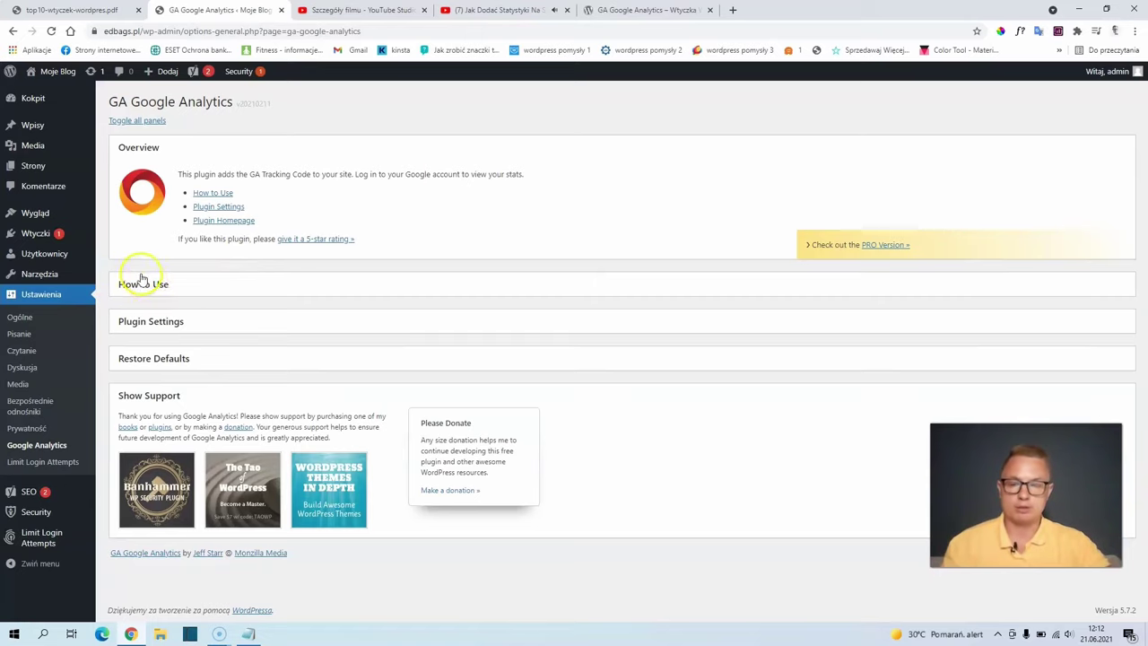
{"action": "left_click", "coordinate": [148, 287]}
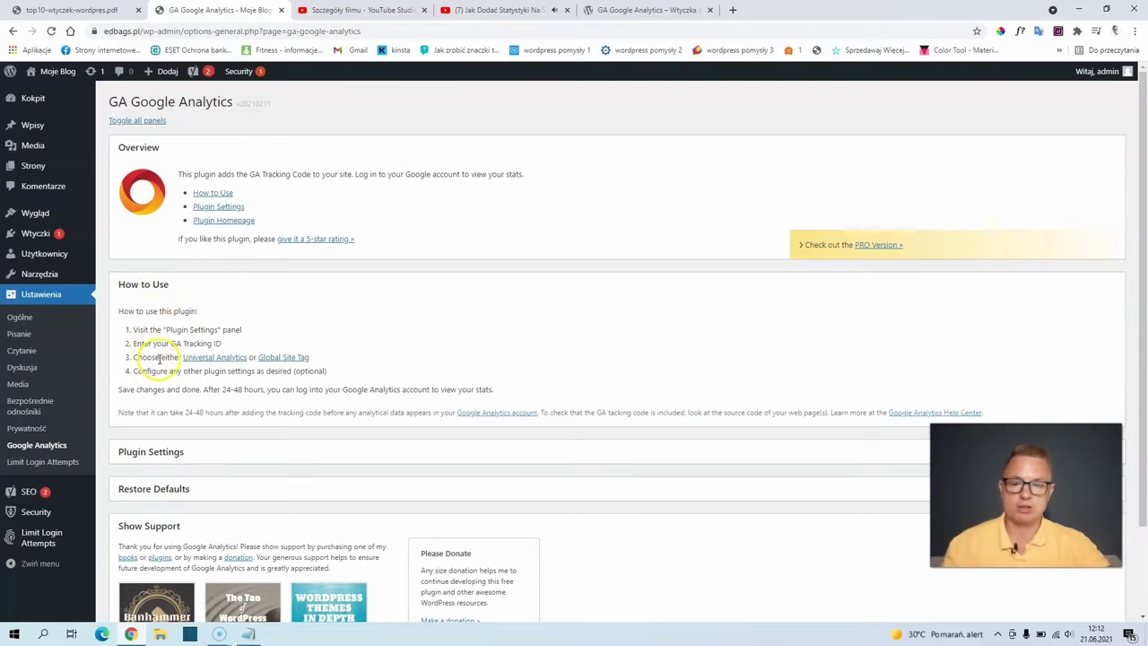
{"action": "scroll", "coordinate": [162, 352], "scroll_direction": "down", "scroll_amount": 2}
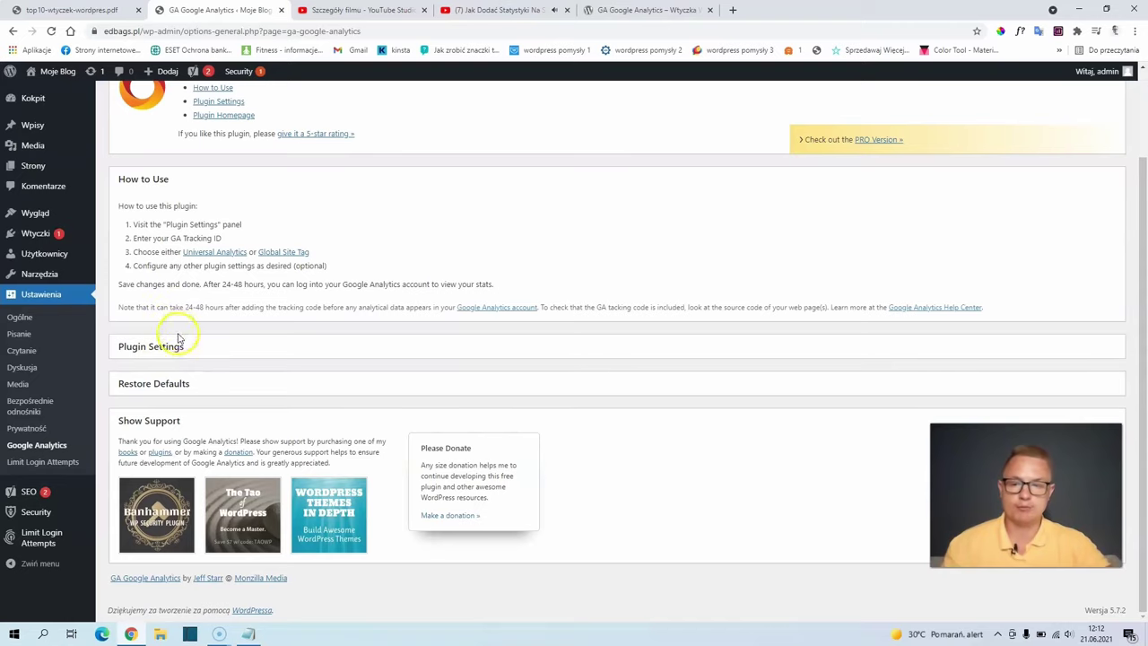
{"action": "left_click", "coordinate": [163, 349]}
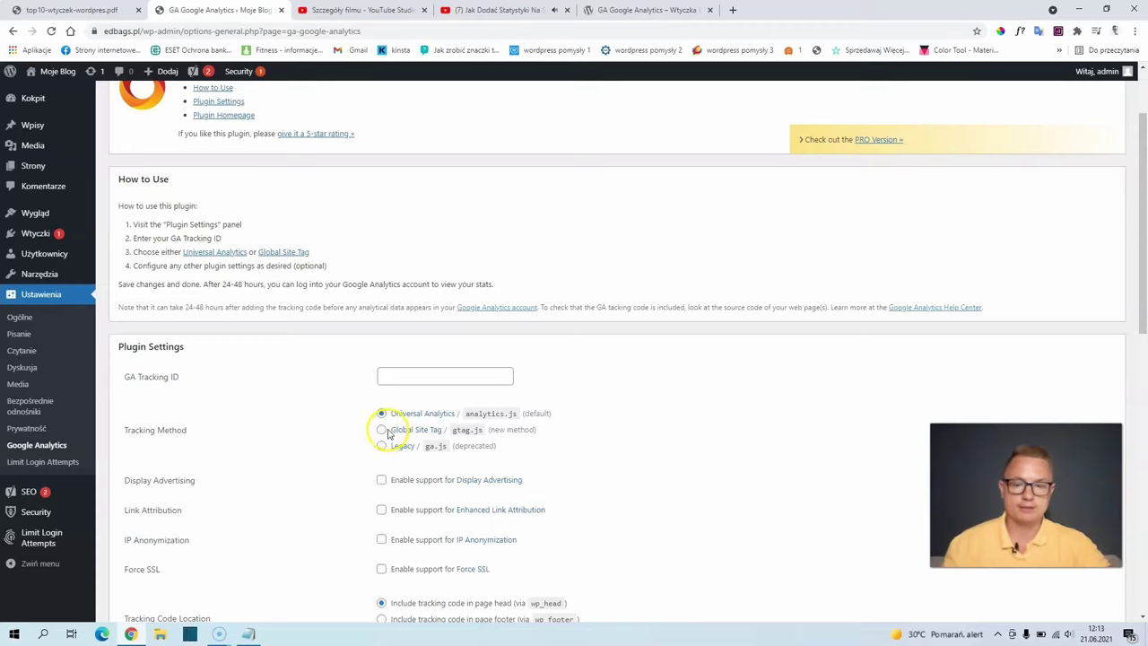
{"action": "scroll", "coordinate": [387, 444], "scroll_direction": "down", "scroll_amount": 2}
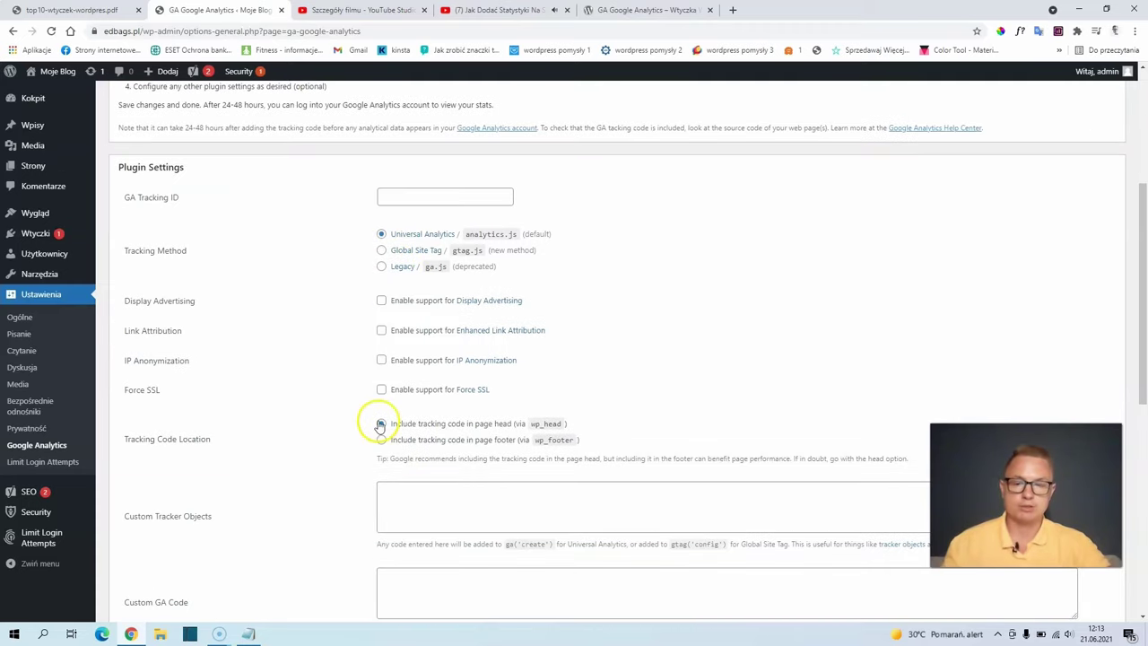
{"action": "scroll", "coordinate": [381, 430], "scroll_direction": "down", "scroll_amount": 3}
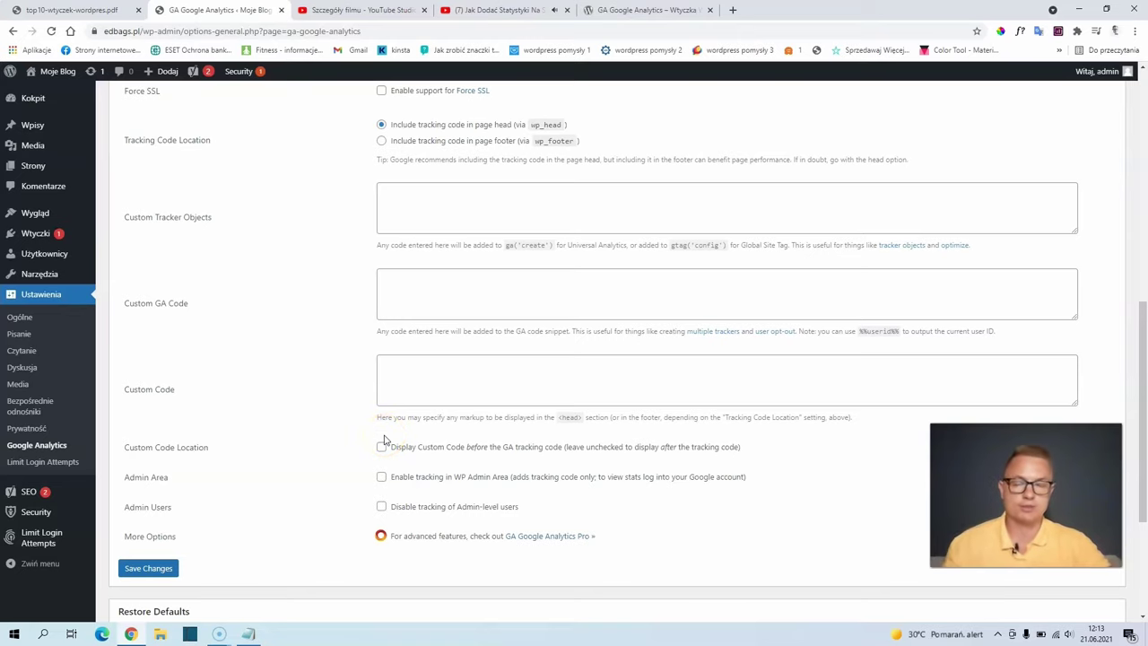
{"action": "scroll", "coordinate": [383, 439], "scroll_direction": "up", "scroll_amount": 1}
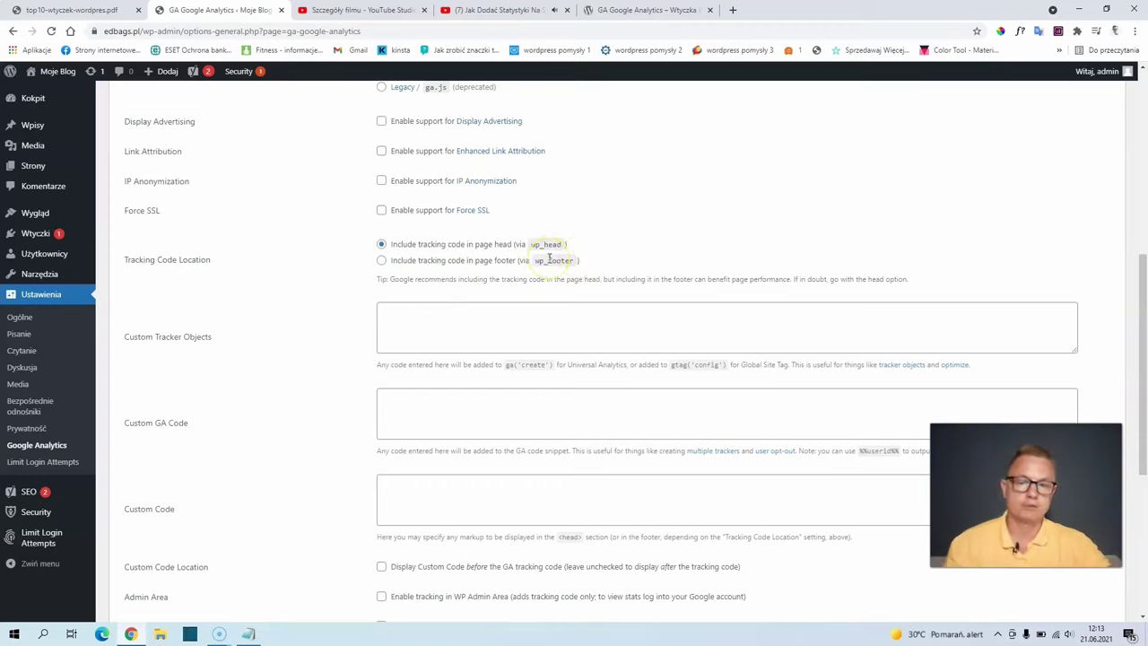
{"action": "left_click", "coordinate": [381, 260]}
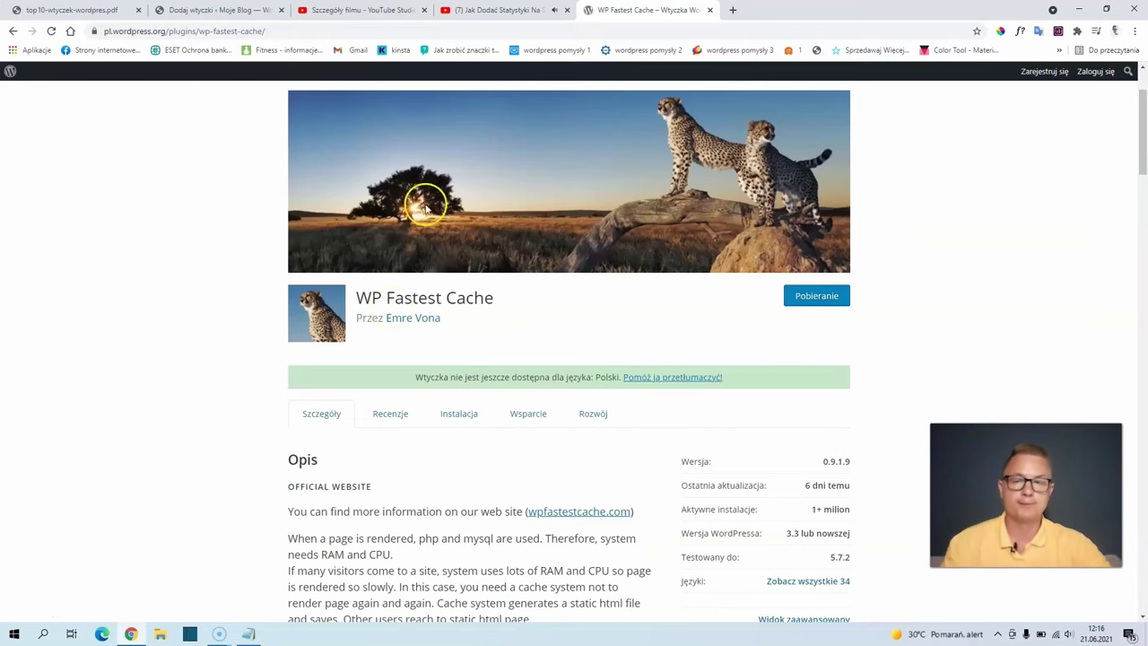
Step: Search the plugin directory for "WP Fastest Cache", then install and activate the WP Fastest Cache plugin
{"action": "left_click", "coordinate": [185, 10]}
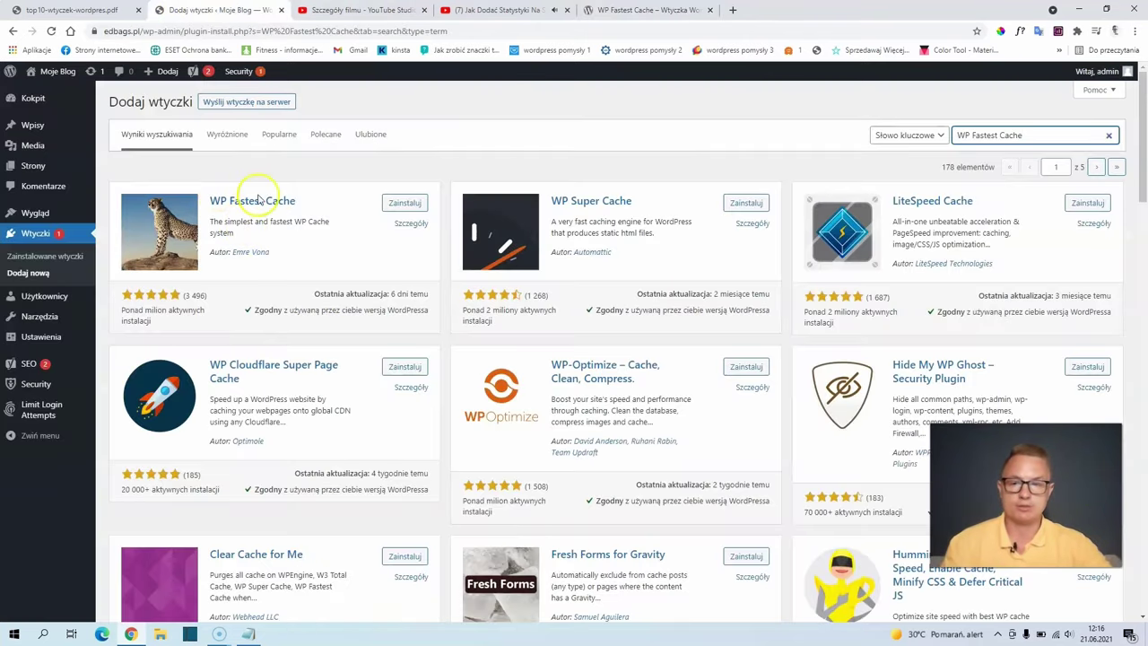
{"action": "left_click", "coordinate": [406, 206]}
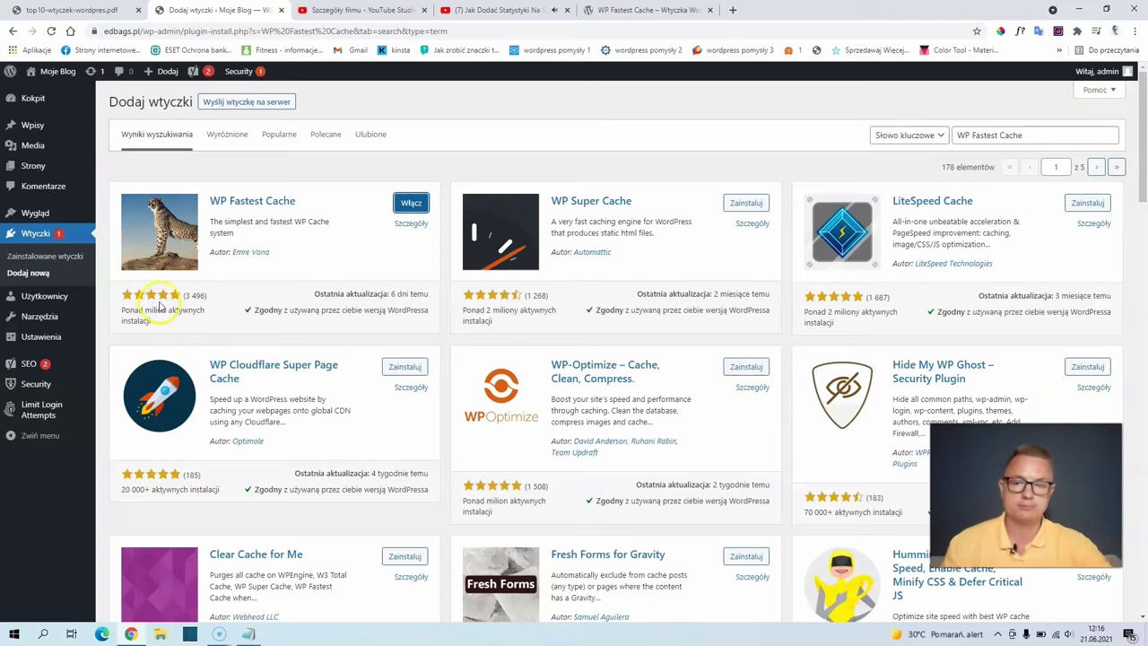
{"action": "left_click", "coordinate": [411, 204]}
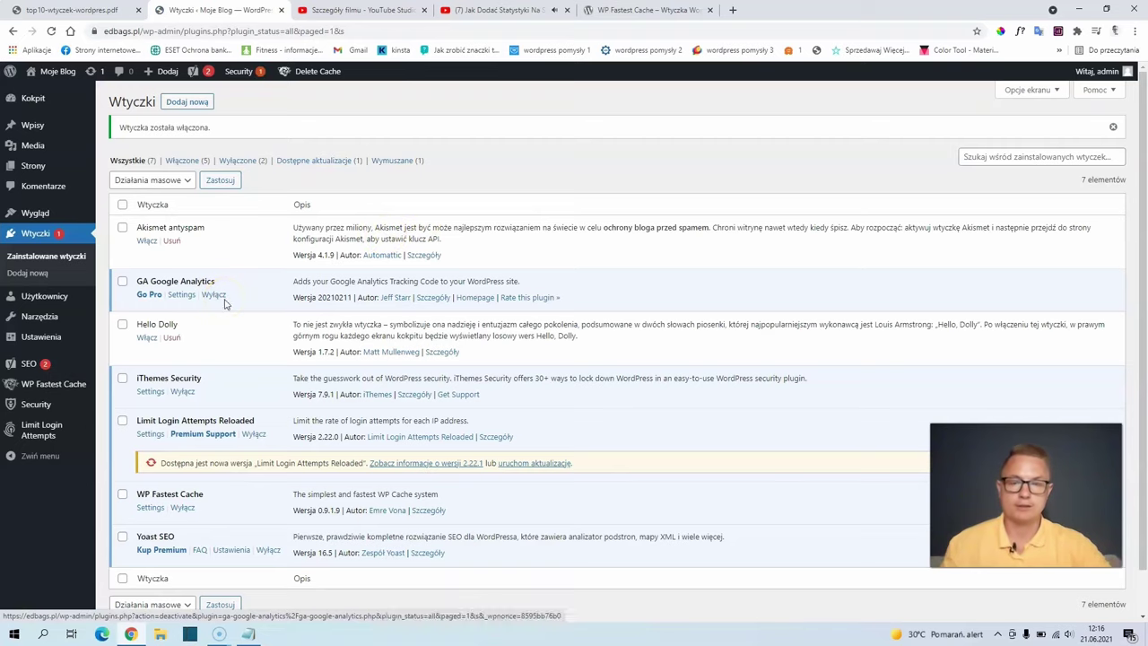
Step: View Smush's WordPress.org page, then find the plugin on the blog by searching "smush it", install it and activate it
{"action": "left_click", "coordinate": [609, 11]}
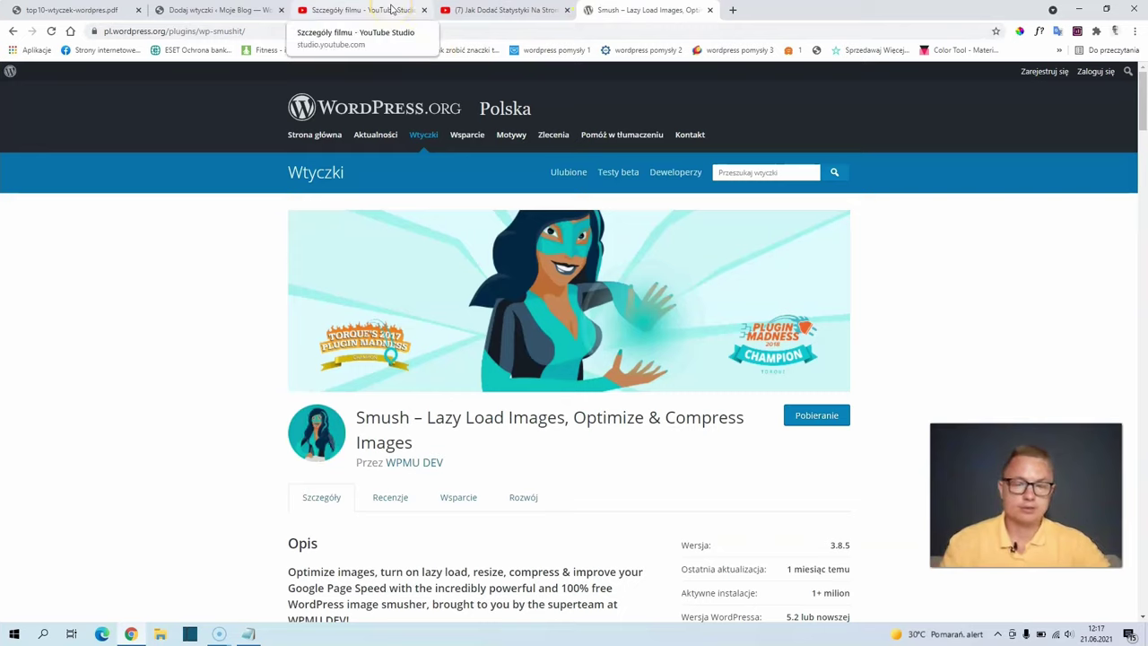
{"action": "left_click", "coordinate": [669, 365]}
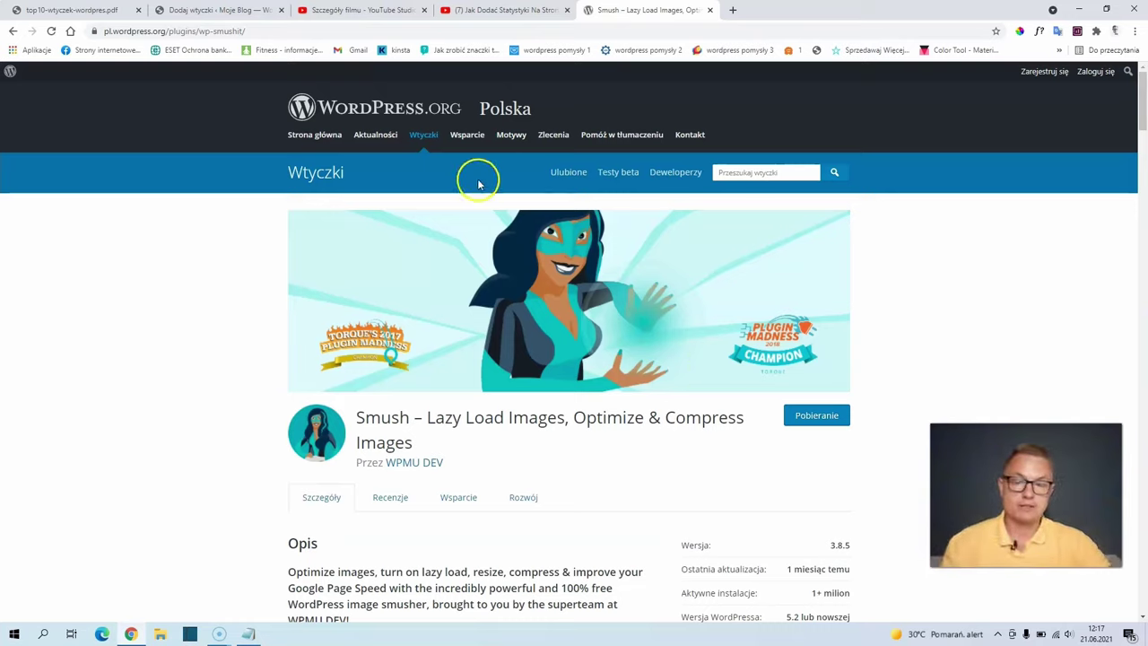
{"action": "left_click", "coordinate": [240, 10]}
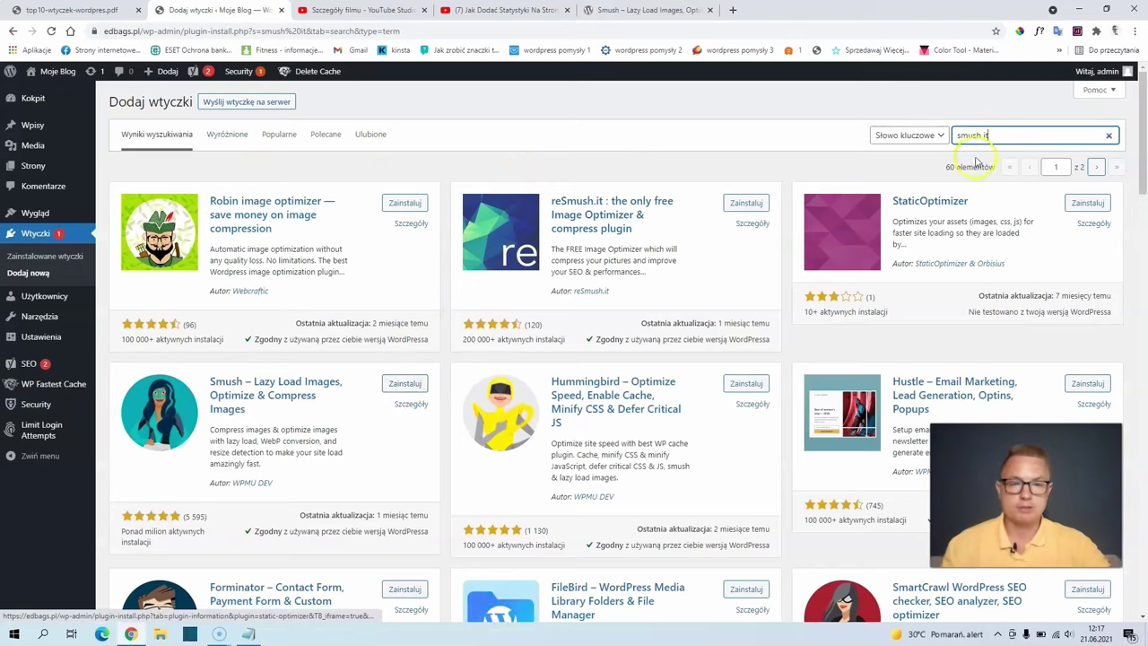
{"action": "left_click", "coordinate": [408, 384]}
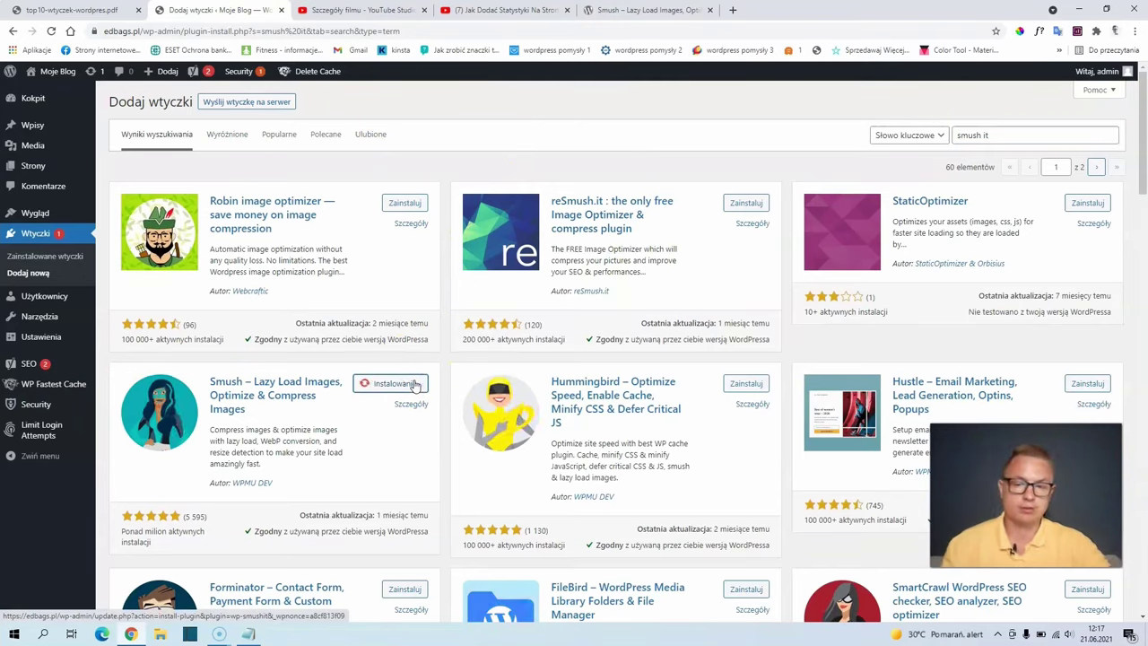
{"action": "left_click", "coordinate": [411, 384]}
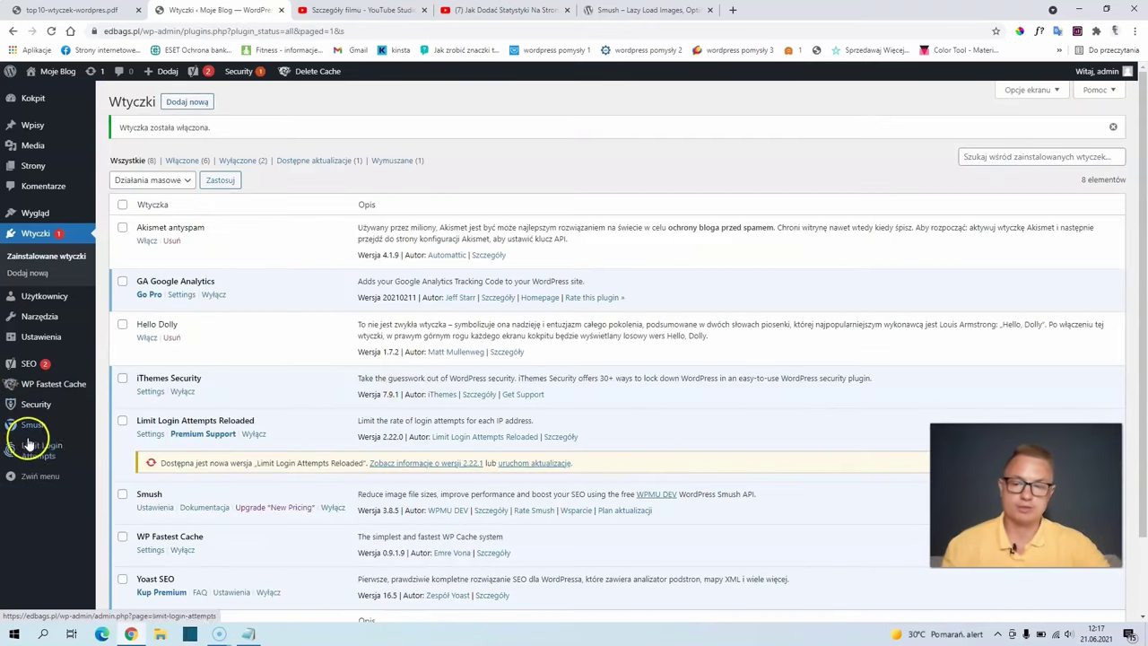
Step: Open the Smush dashboard and skip its initial setup wizard
{"action": "mouse_move", "coordinate": [38, 431]}
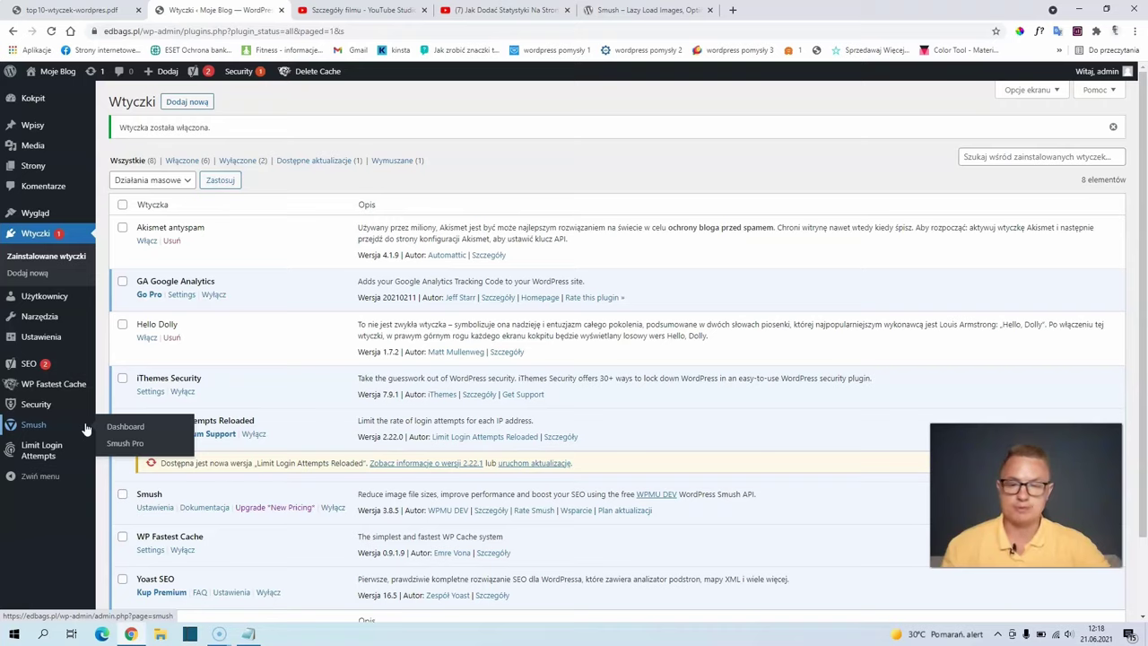
{"action": "left_click", "coordinate": [115, 427]}
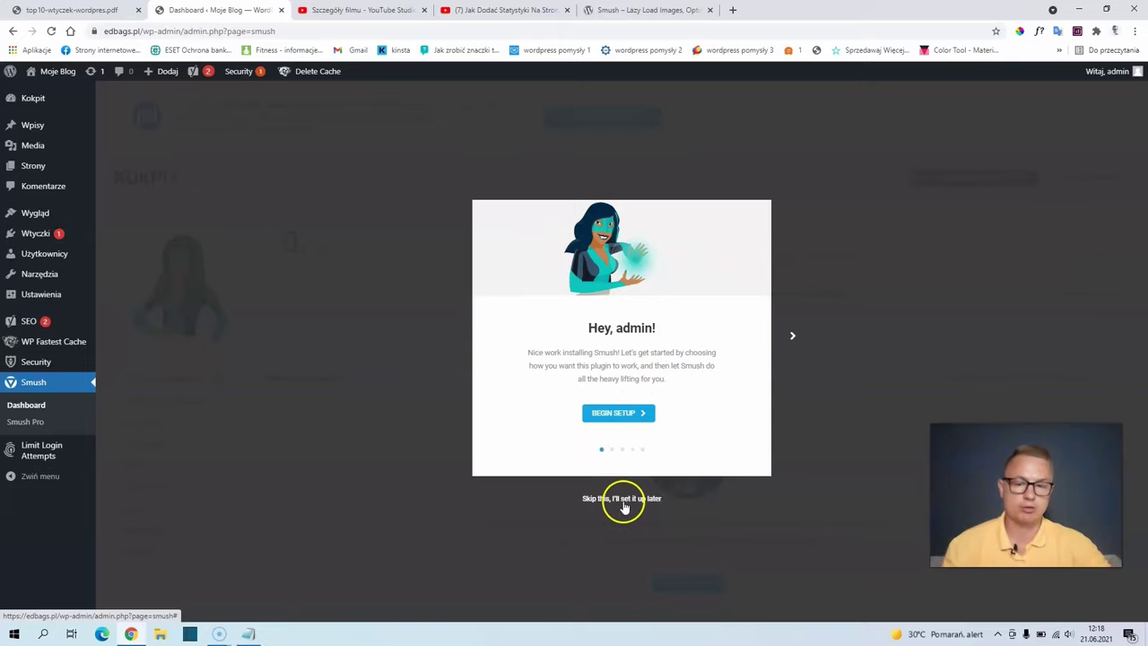
{"action": "left_click", "coordinate": [587, 500]}
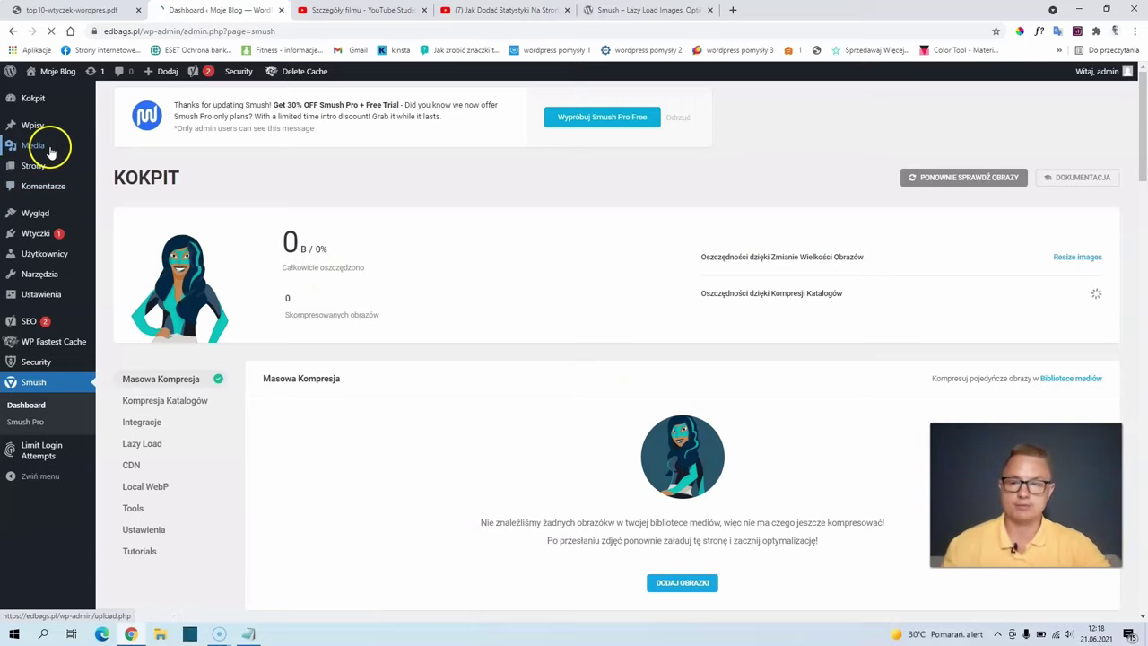
Step: Add a new image file to the media library so that Smush has something to compress
{"action": "mouse_move", "coordinate": [51, 151]}
{"action": "left_click", "coordinate": [136, 153]}
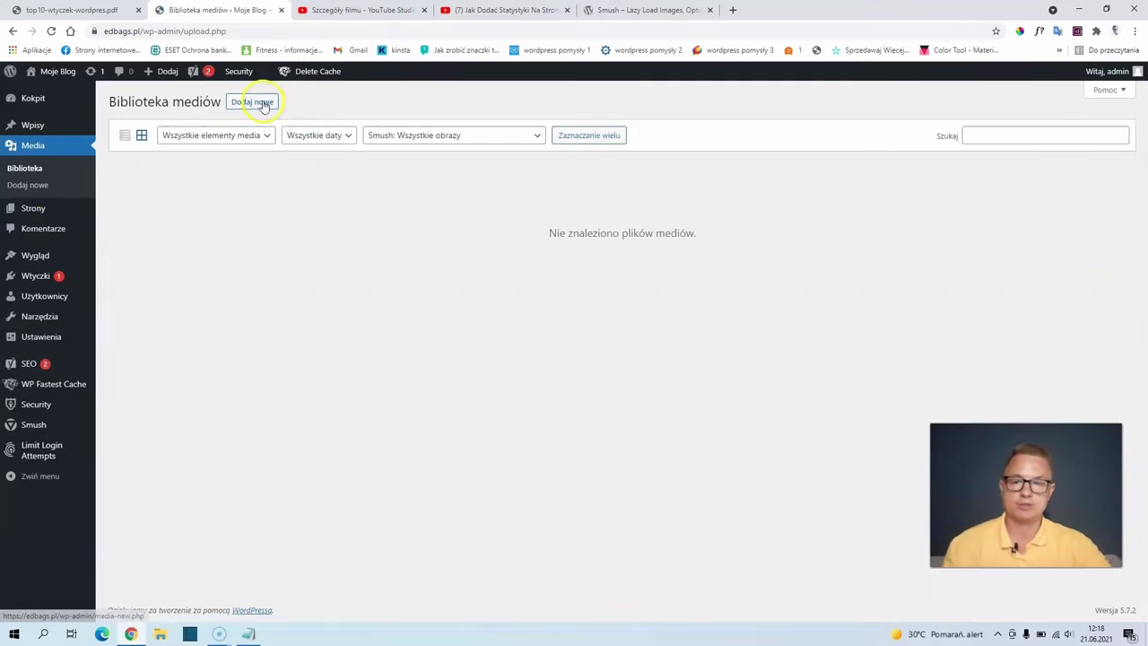
{"action": "left_click", "coordinate": [263, 104]}
{"action": "left_click", "coordinate": [608, 192]}
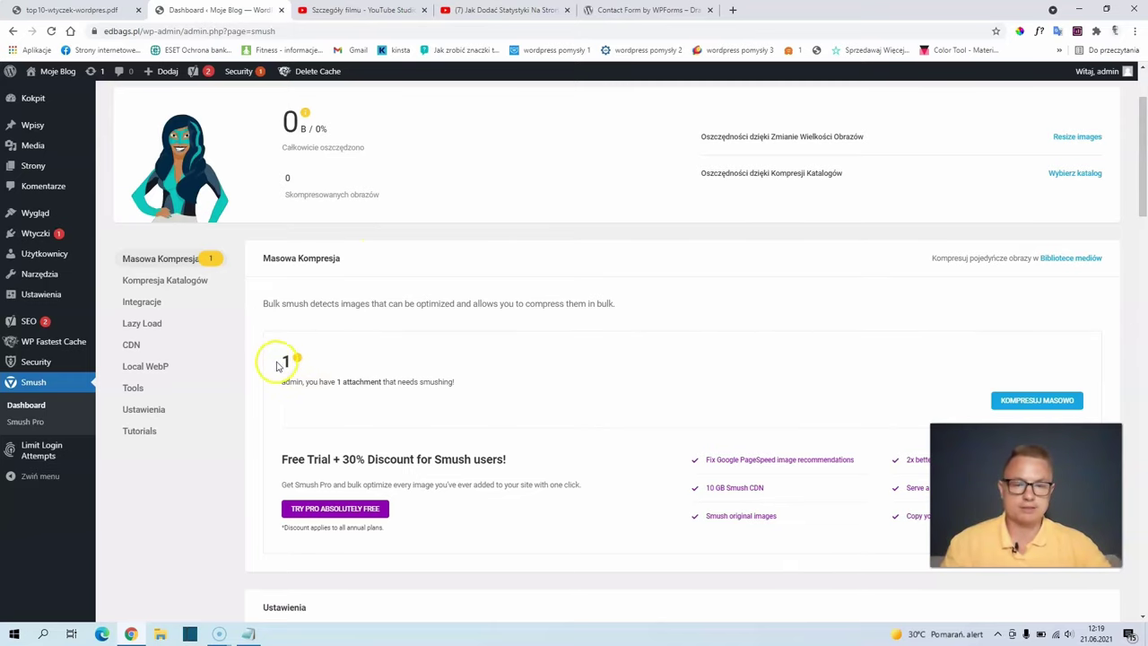
Step: Run Smush's bulk compression on the uploaded image and review the outcome
{"action": "scroll", "coordinate": [363, 372], "scroll_direction": "down", "scroll_amount": 1}
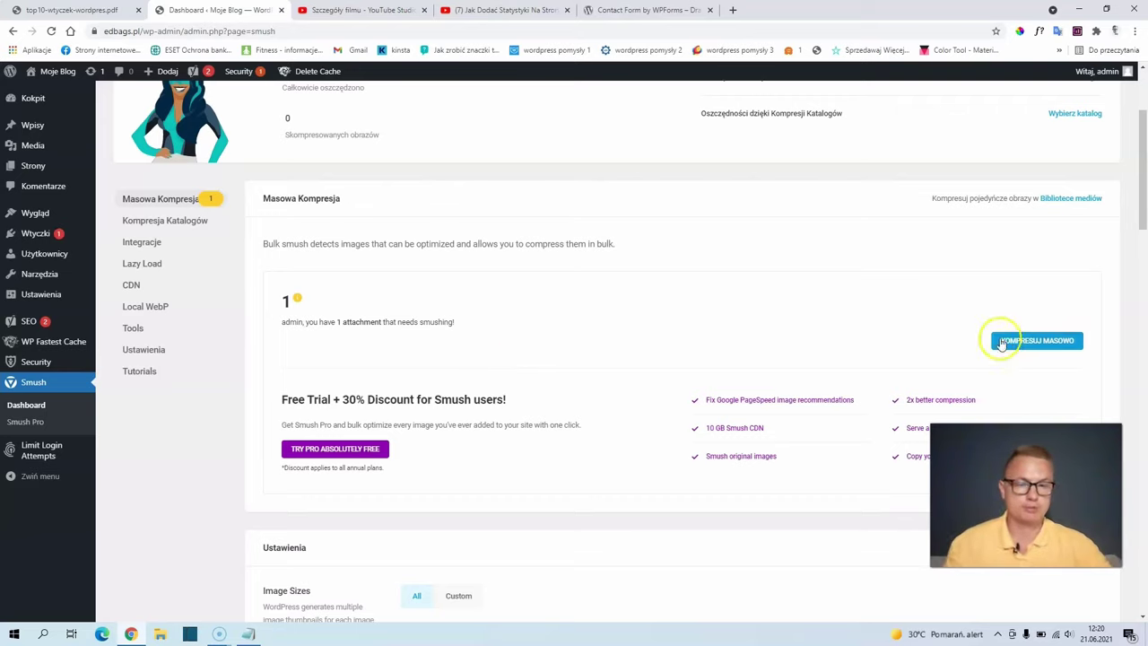
{"action": "left_click", "coordinate": [1038, 341]}
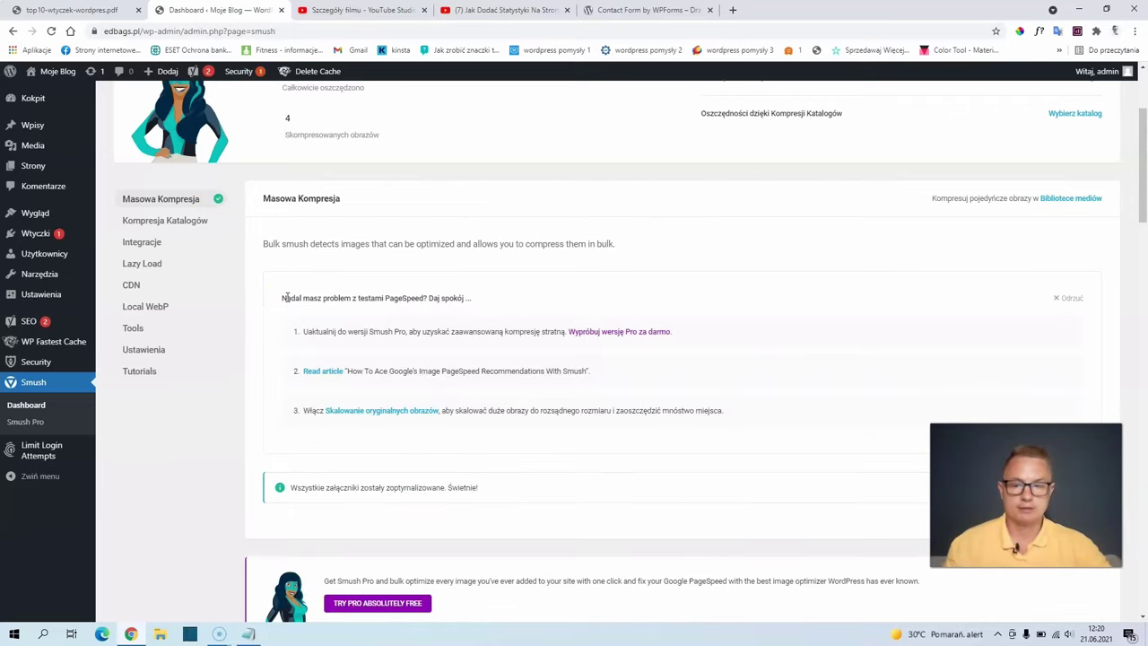
{"action": "scroll", "coordinate": [439, 459], "scroll_direction": "down", "scroll_amount": 2}
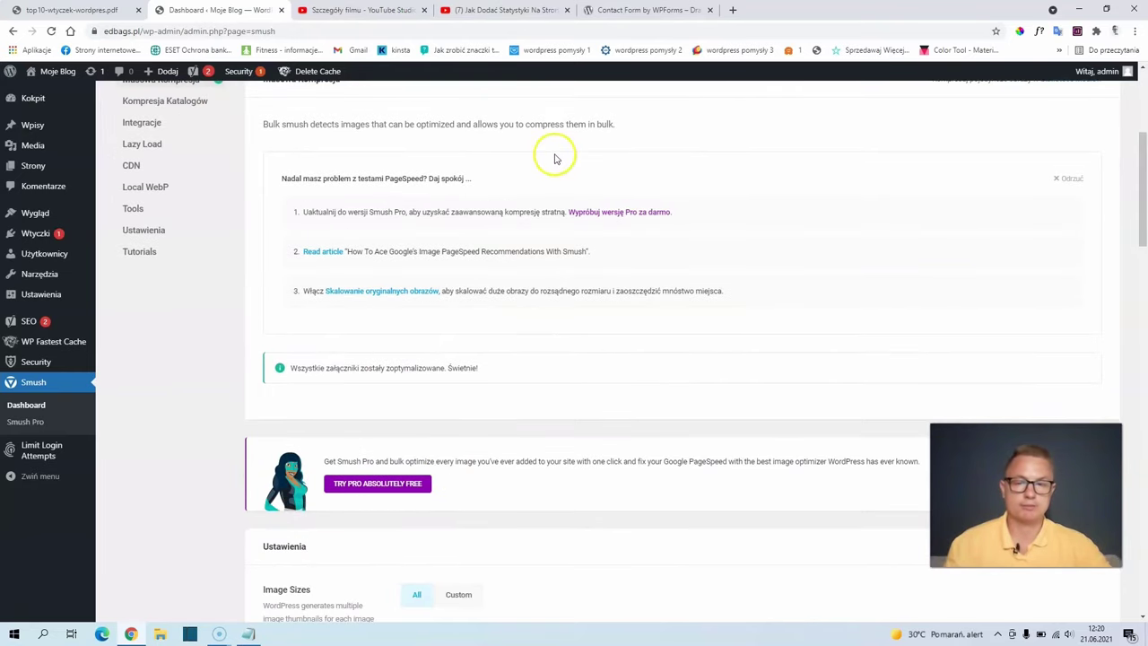
Step: Find "Contact Form by WPForms – Drag & Drop Form Builder for WordPress" in the plugin directory, then install and activate it
{"action": "left_click", "coordinate": [647, 10]}
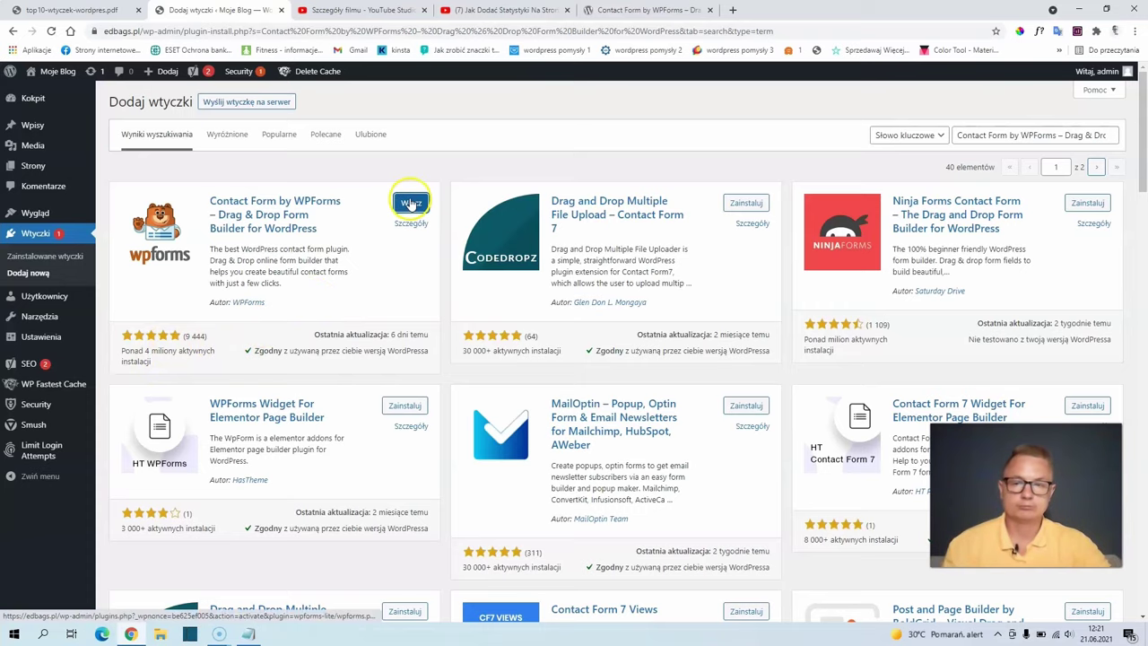
{"action": "left_click", "coordinate": [410, 204]}
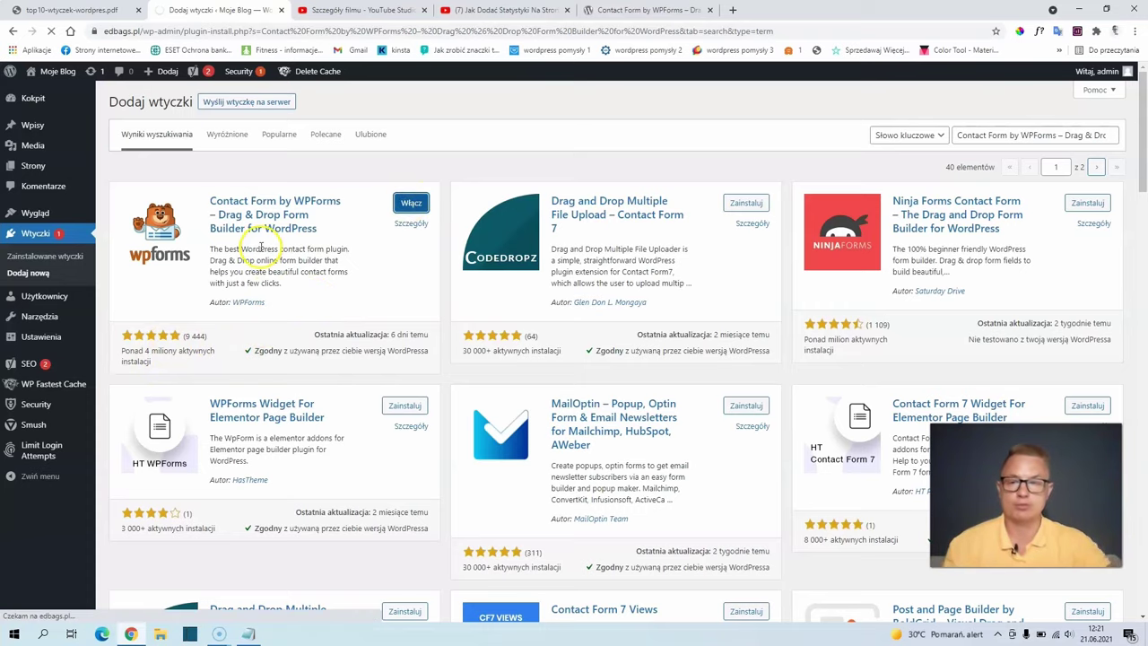
{"action": "scroll", "coordinate": [367, 243], "scroll_direction": "down", "scroll_amount": 1}
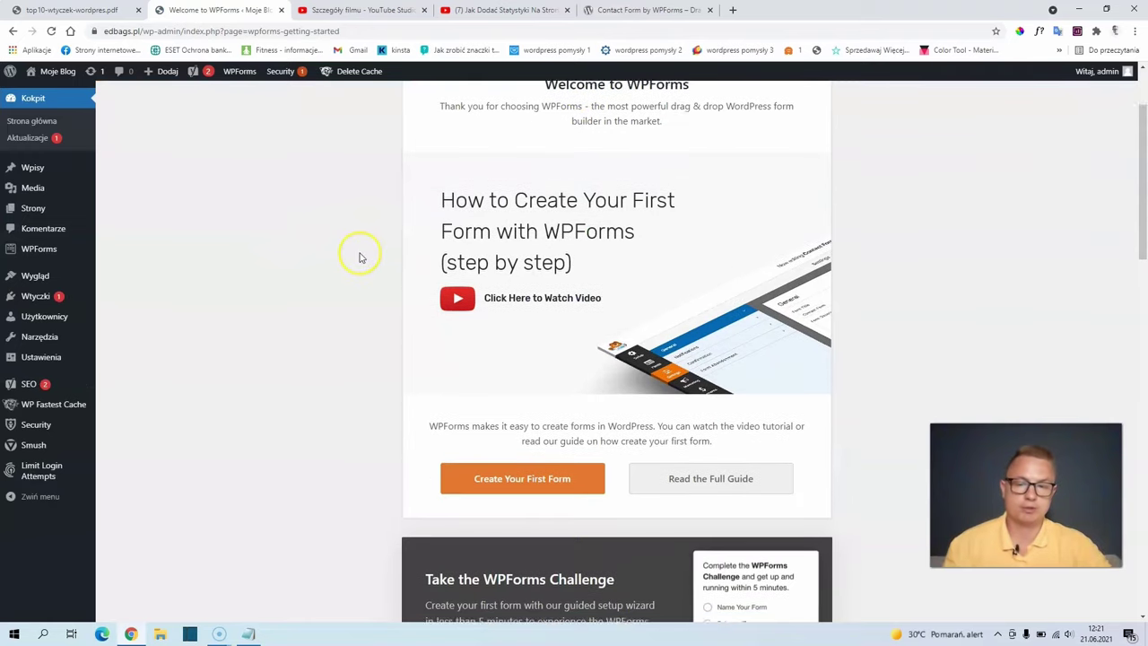
Step: Start creating the first WPForms form from the Simple Contact Form template
{"action": "scroll", "coordinate": [359, 257], "scroll_direction": "up", "scroll_amount": 1}
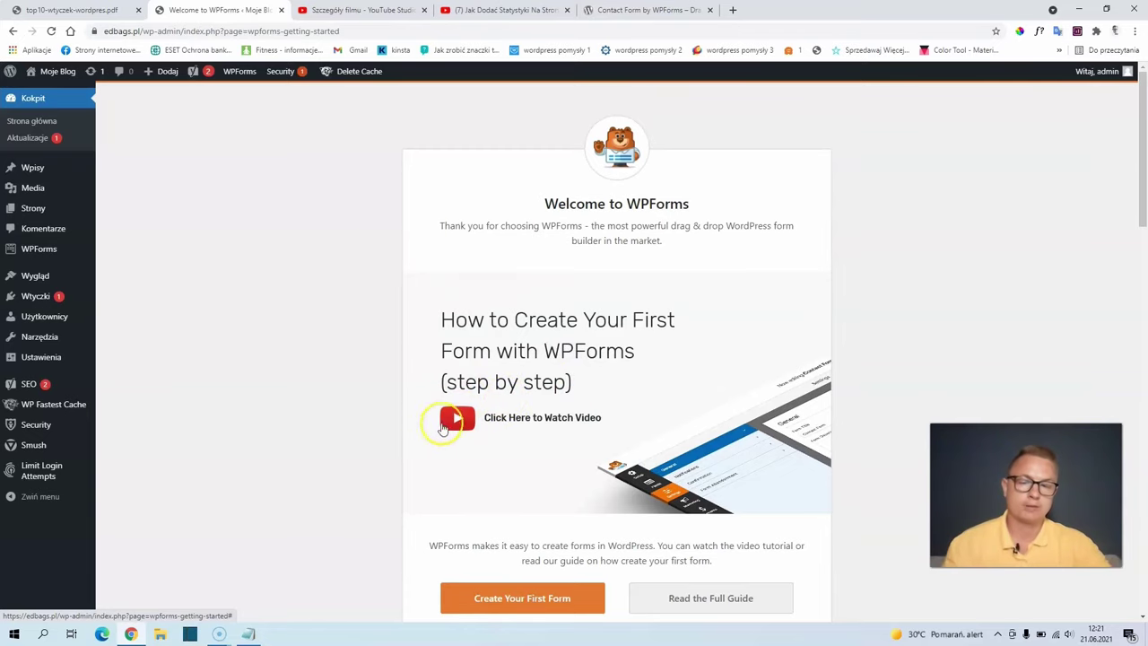
{"action": "scroll", "coordinate": [461, 428], "scroll_direction": "down", "scroll_amount": 1}
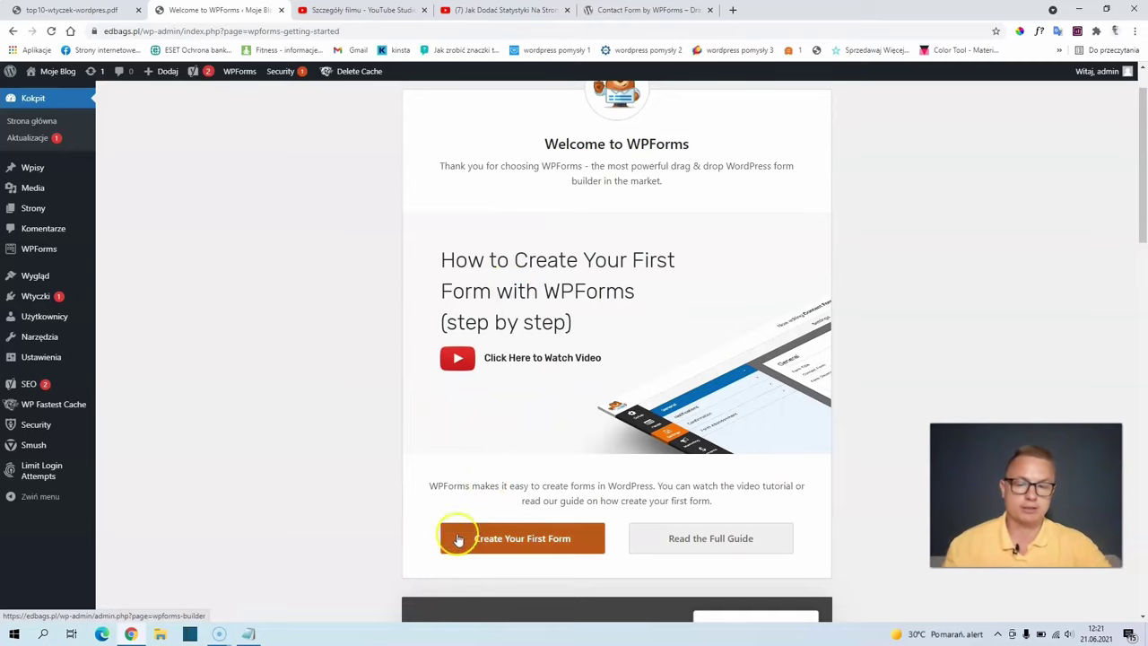
{"action": "left_click", "coordinate": [534, 546]}
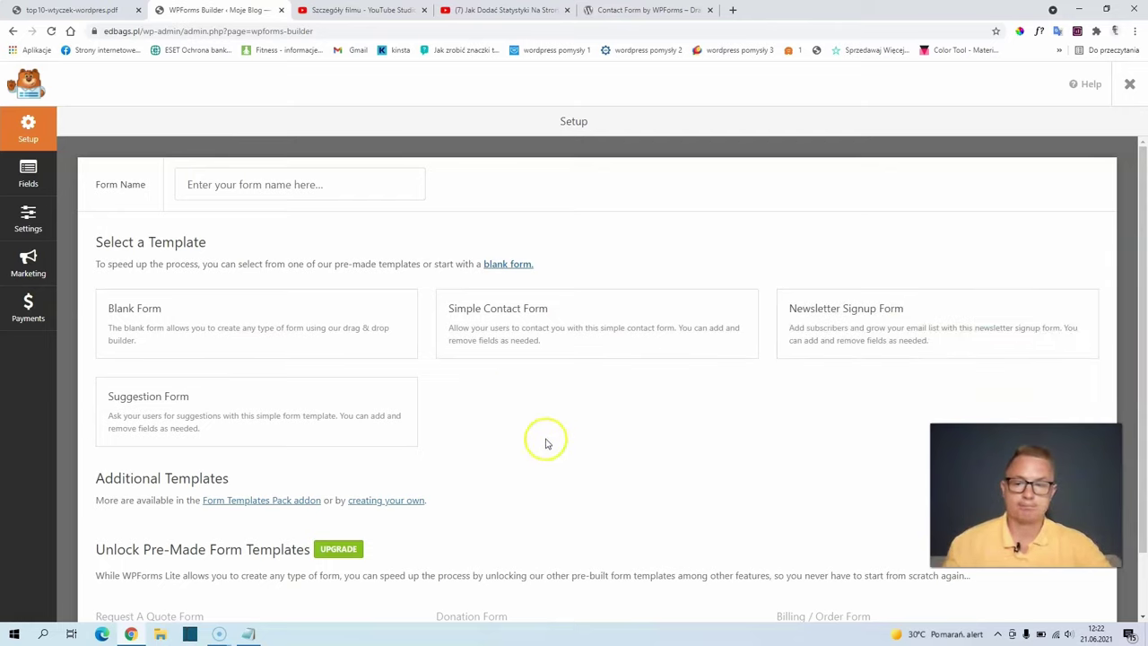
{"action": "mouse_move", "coordinate": [362, 420]}
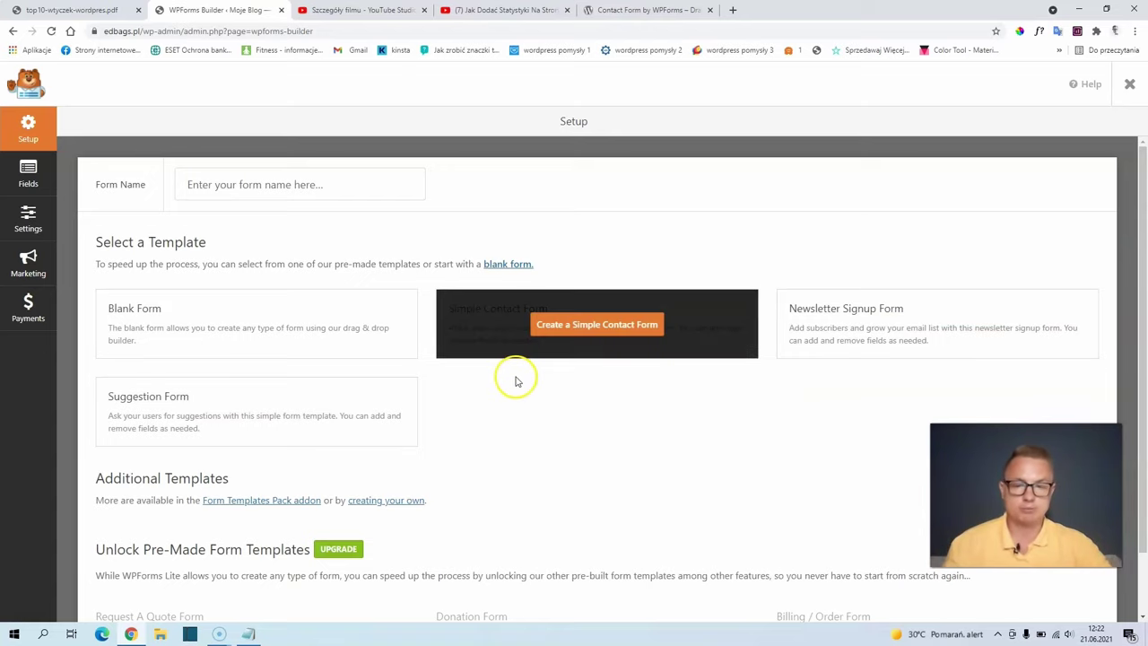
{"action": "left_click", "coordinate": [599, 334]}
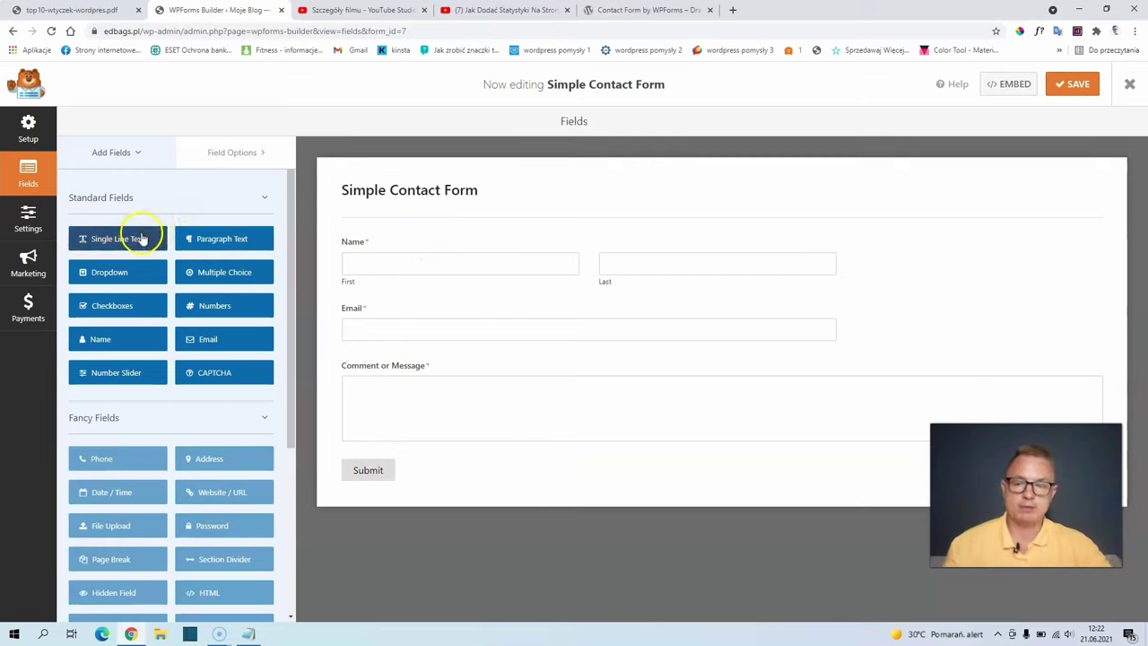
Step: Add a Numbers field to the contact form between the Email and Comment or Message fields
{"action": "left_click_drag", "start_coordinate": [133, 239], "coordinate": [98, 257]}
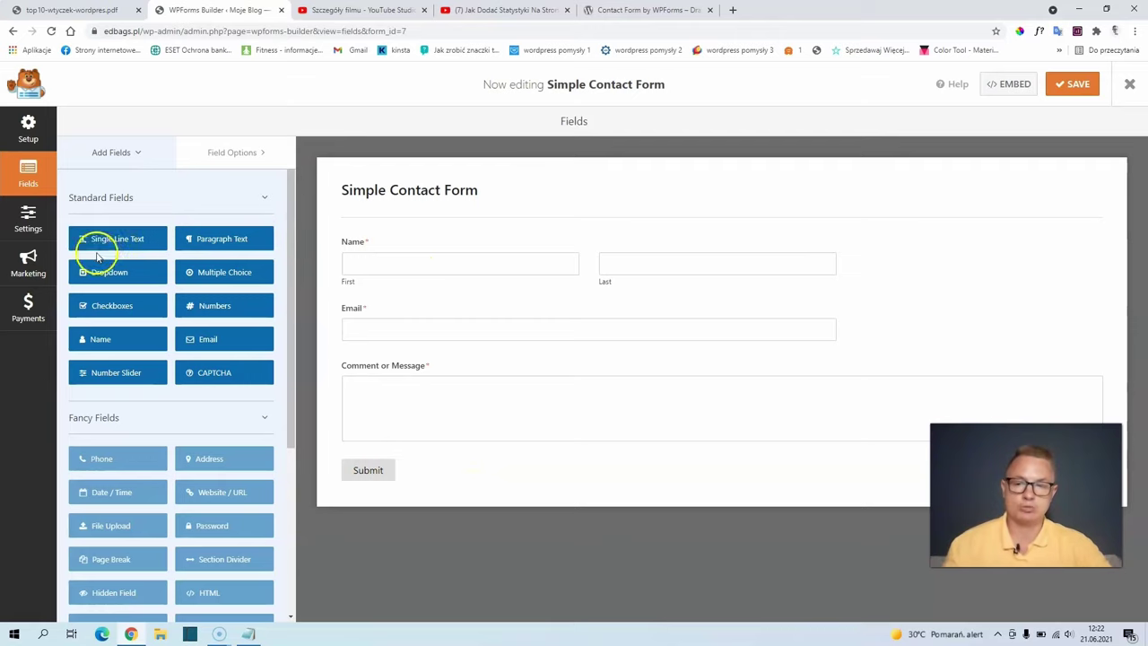
{"action": "left_click", "coordinate": [198, 305]}
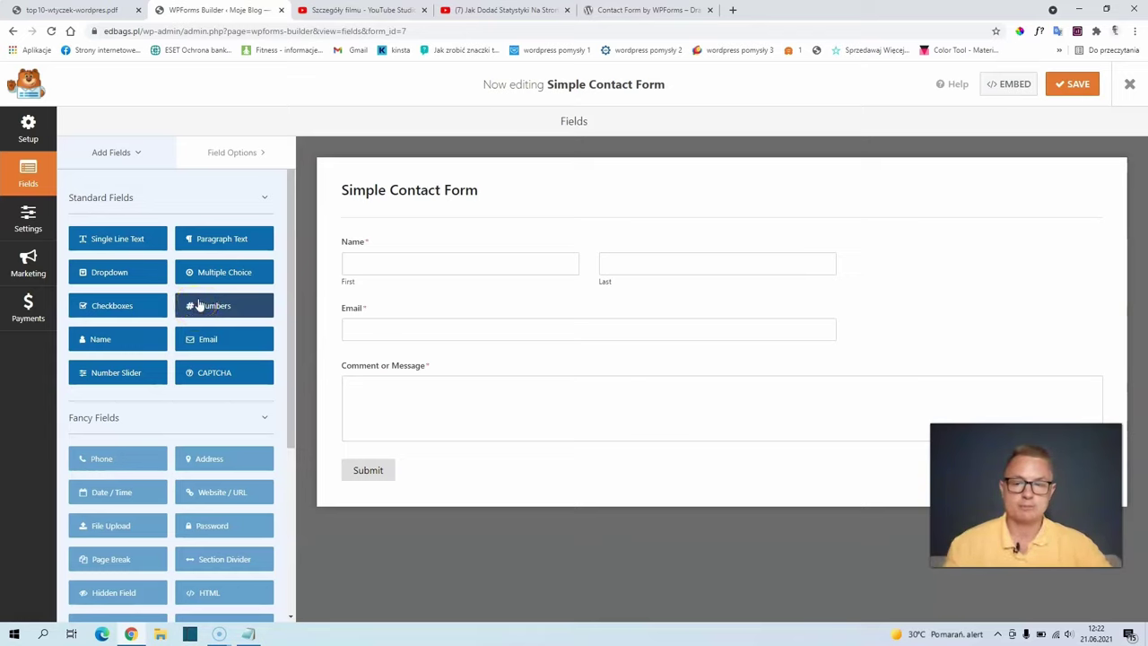
{"action": "left_click_drag", "start_coordinate": [204, 307], "coordinate": [370, 354]}
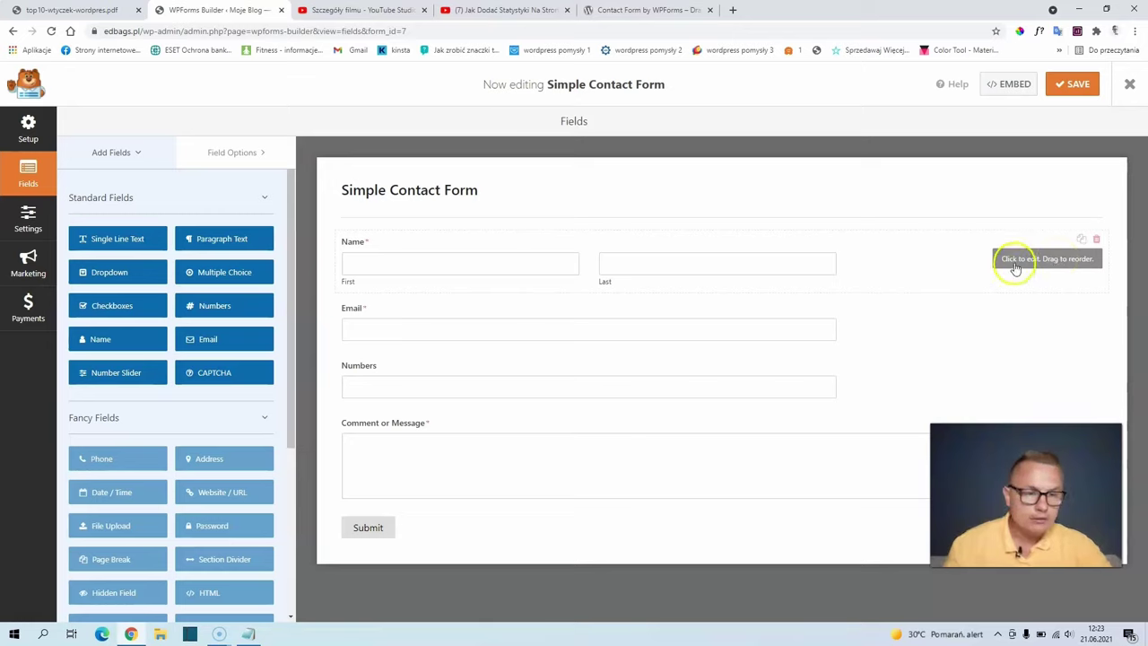
Step: Relabel the form's Name field as "Imię" and set its format to Simple
{"action": "left_click", "coordinate": [1020, 261]}
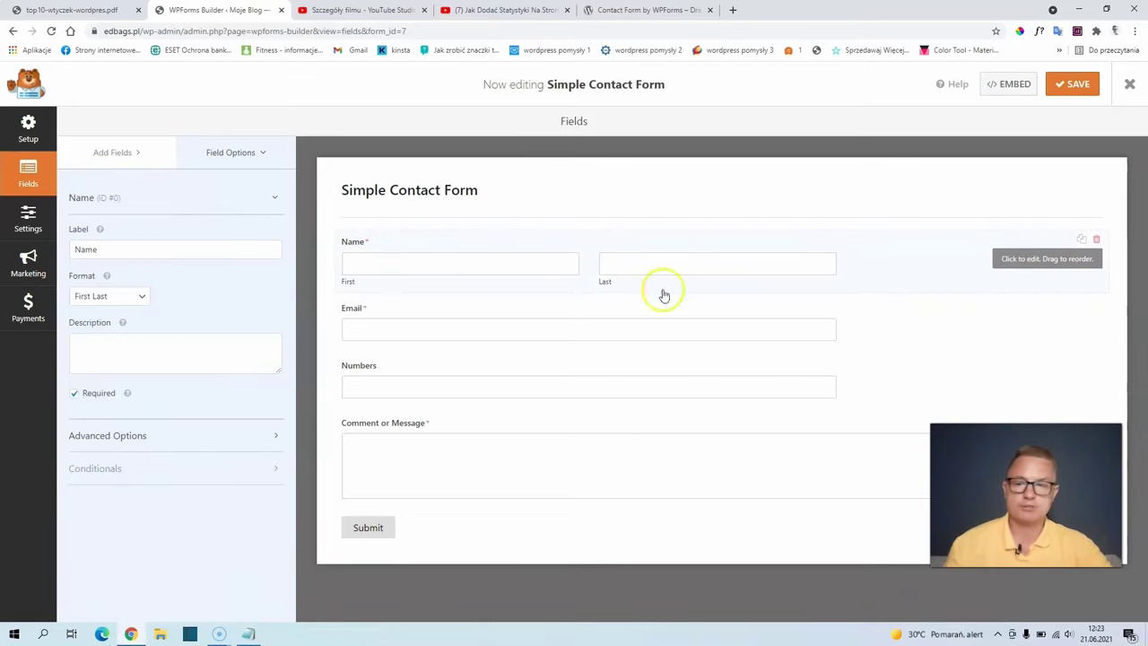
{"action": "double_click", "coordinate": [119, 255]}
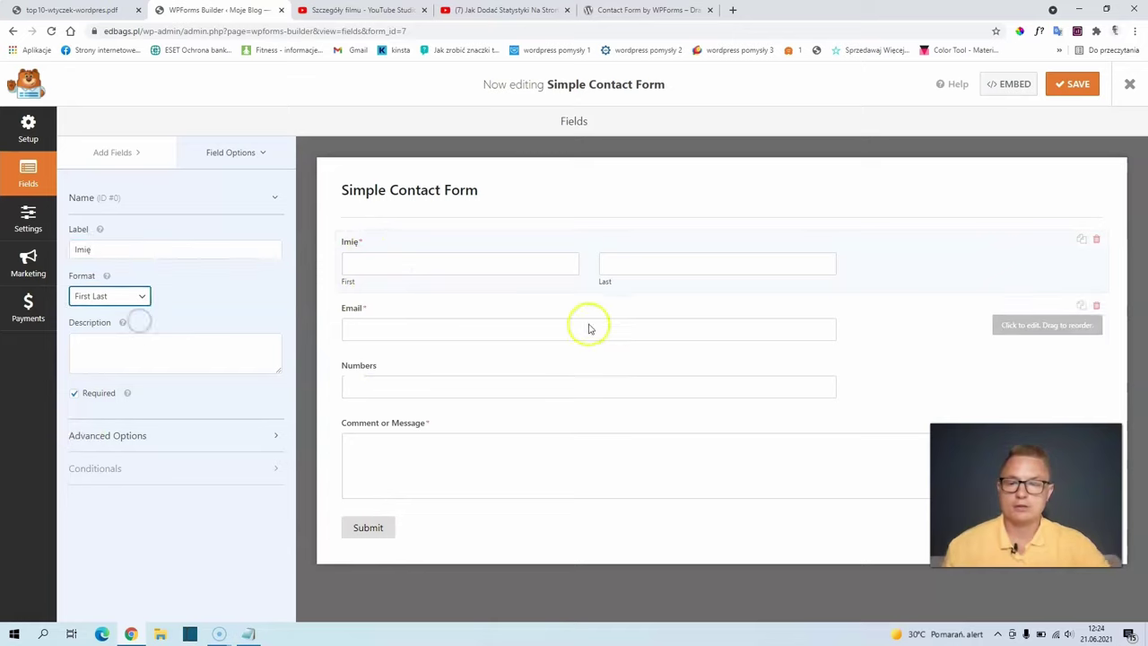
{"action": "left_click", "coordinate": [118, 297]}
{"action": "left_click", "coordinate": [127, 310]}
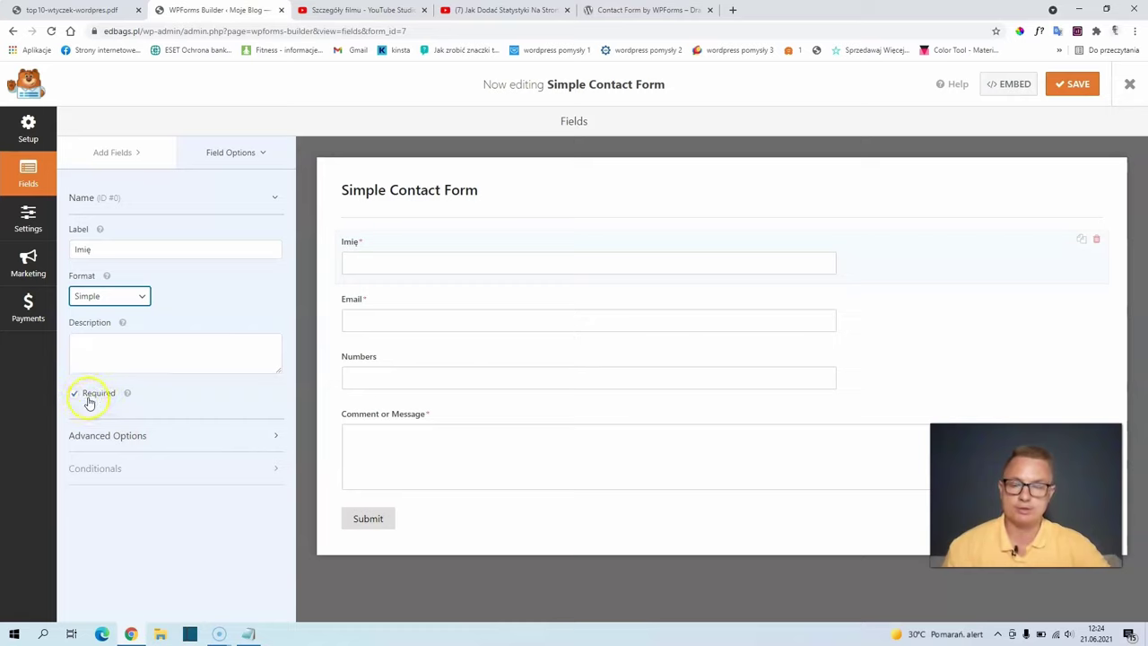
Step: Hide the label of the "Imię" field through its advanced options
{"action": "left_click", "coordinate": [102, 439]}
{"action": "scroll", "coordinate": [105, 440], "scroll_direction": "down", "scroll_amount": 1}
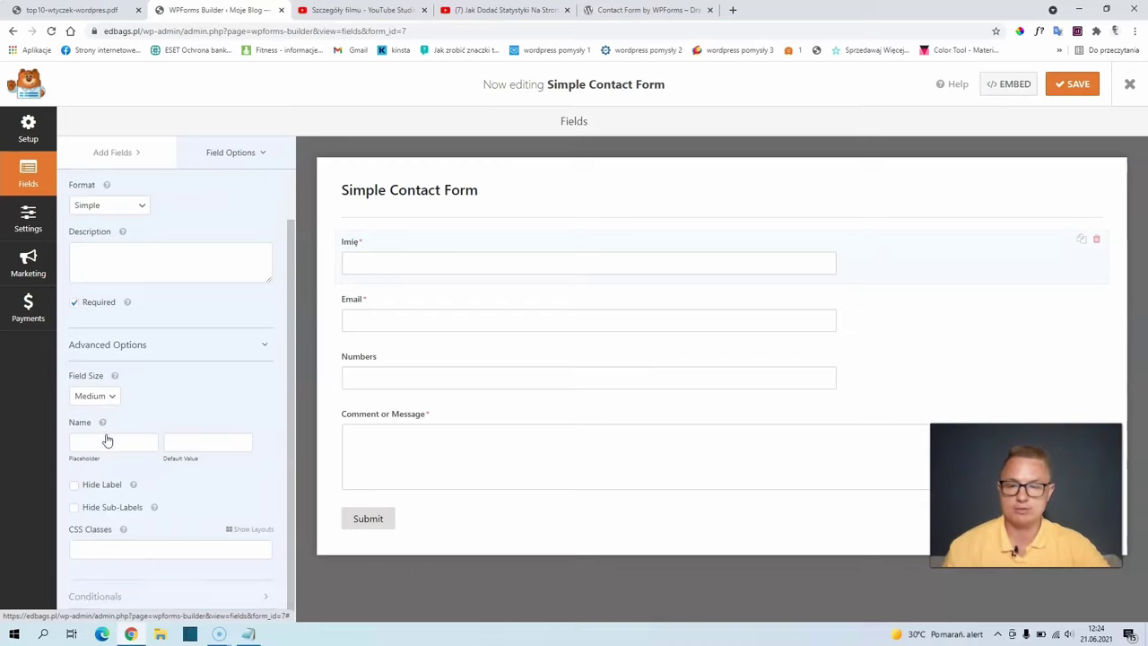
{"action": "left_click", "coordinate": [74, 483]}
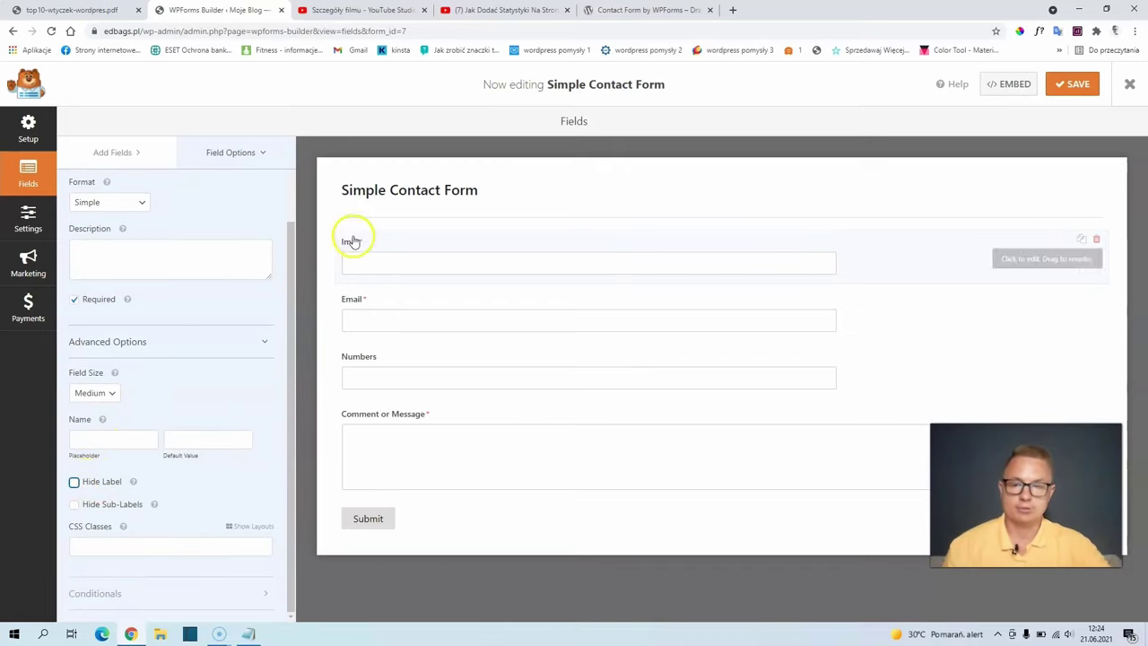
{"action": "left_click", "coordinate": [75, 481]}
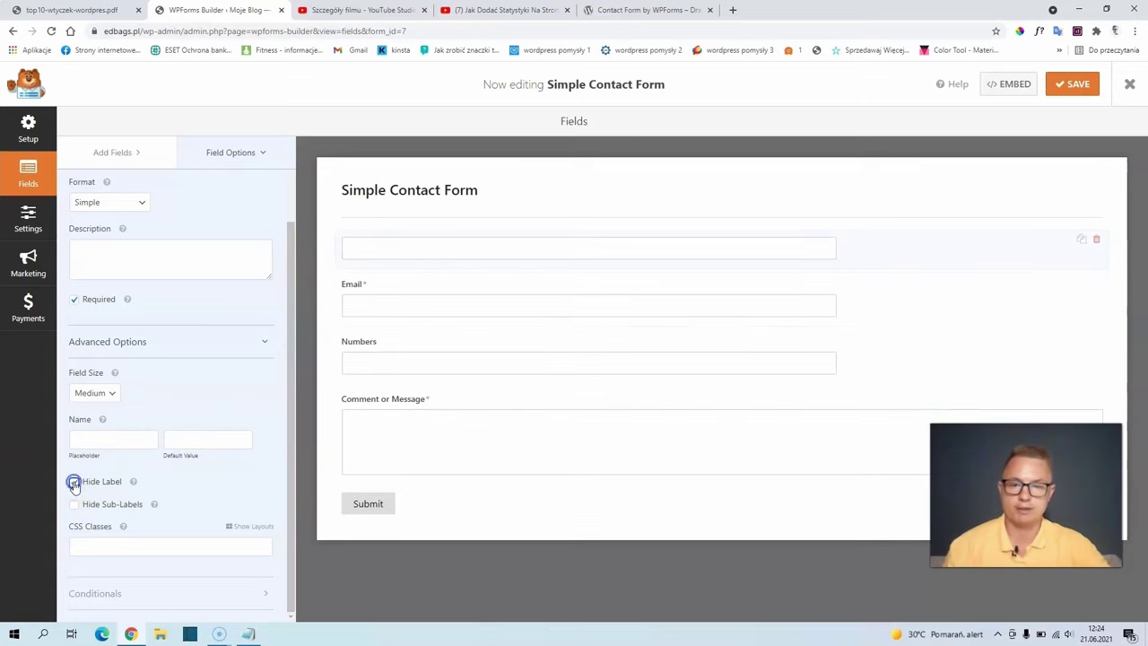
Step: Review the form's general, notification and confirmation settings, including the recipient address, confirmation message, submit button text and processing text
{"action": "left_click", "coordinate": [28, 222]}
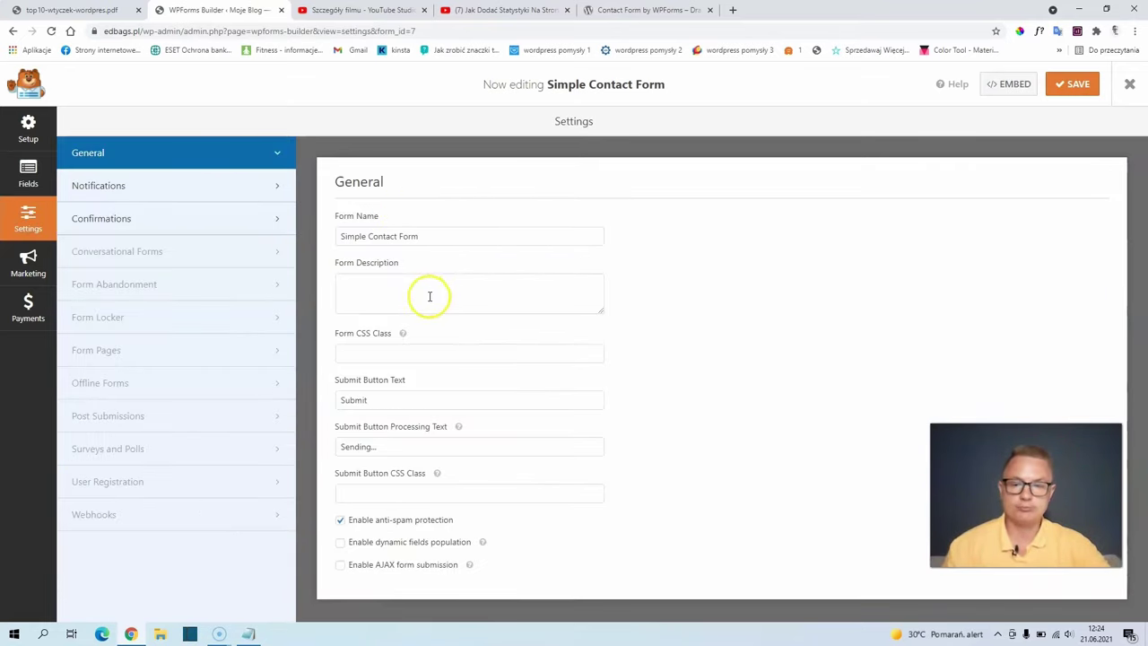
{"action": "left_click", "coordinate": [118, 186]}
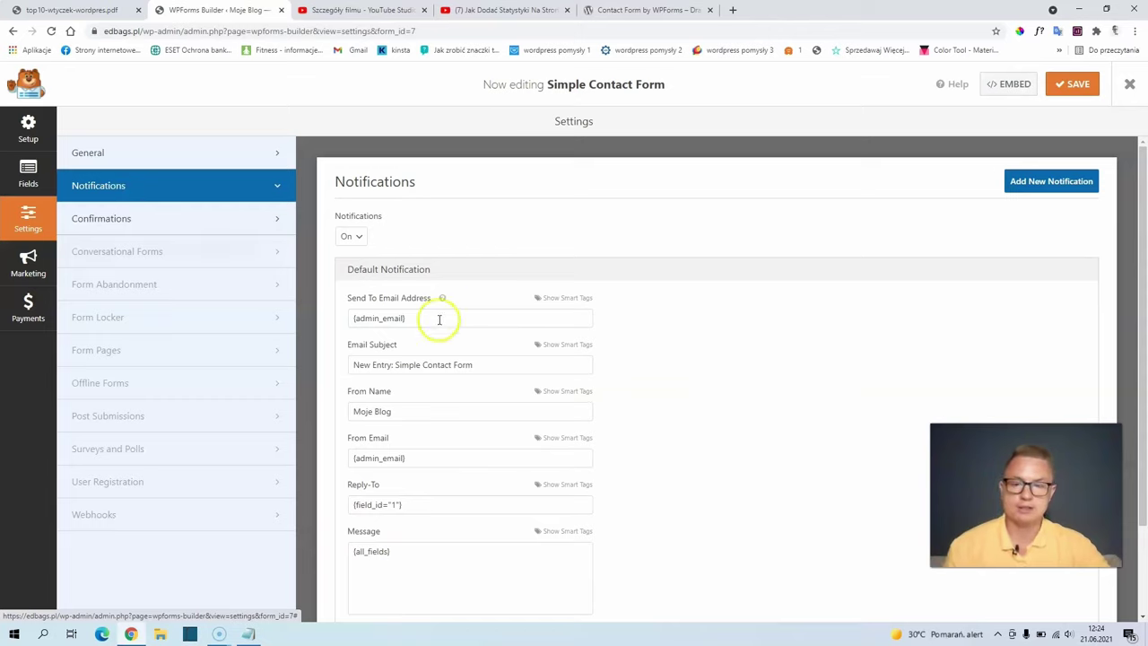
{"action": "left_click_drag", "start_coordinate": [418, 320], "coordinate": [332, 335]}
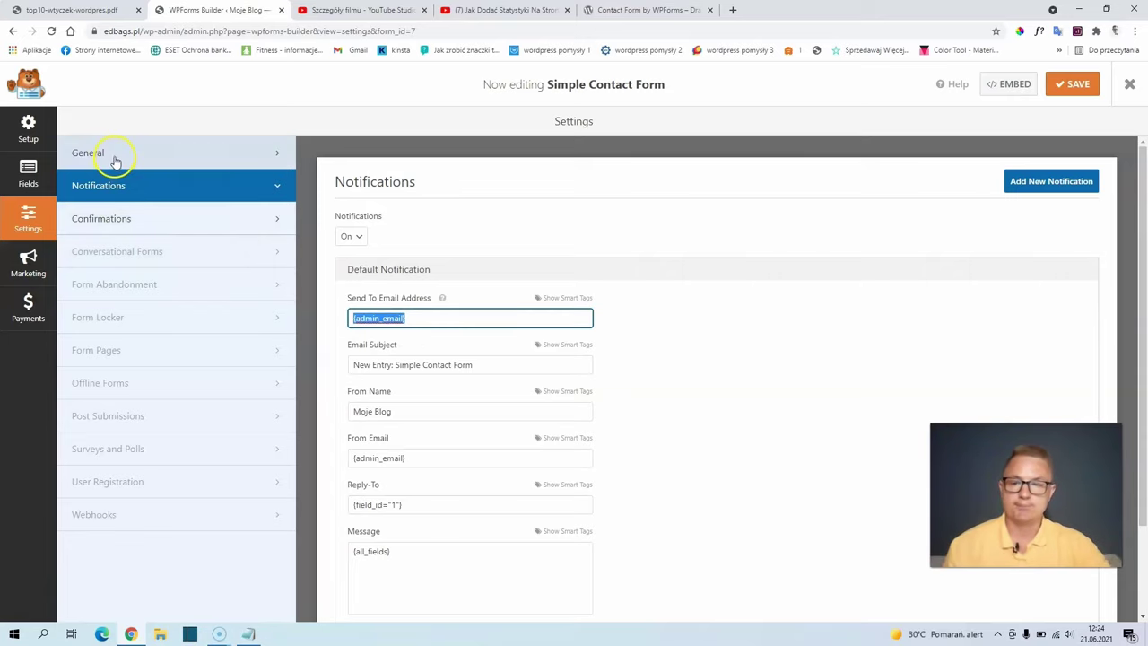
{"action": "left_click", "coordinate": [117, 225]}
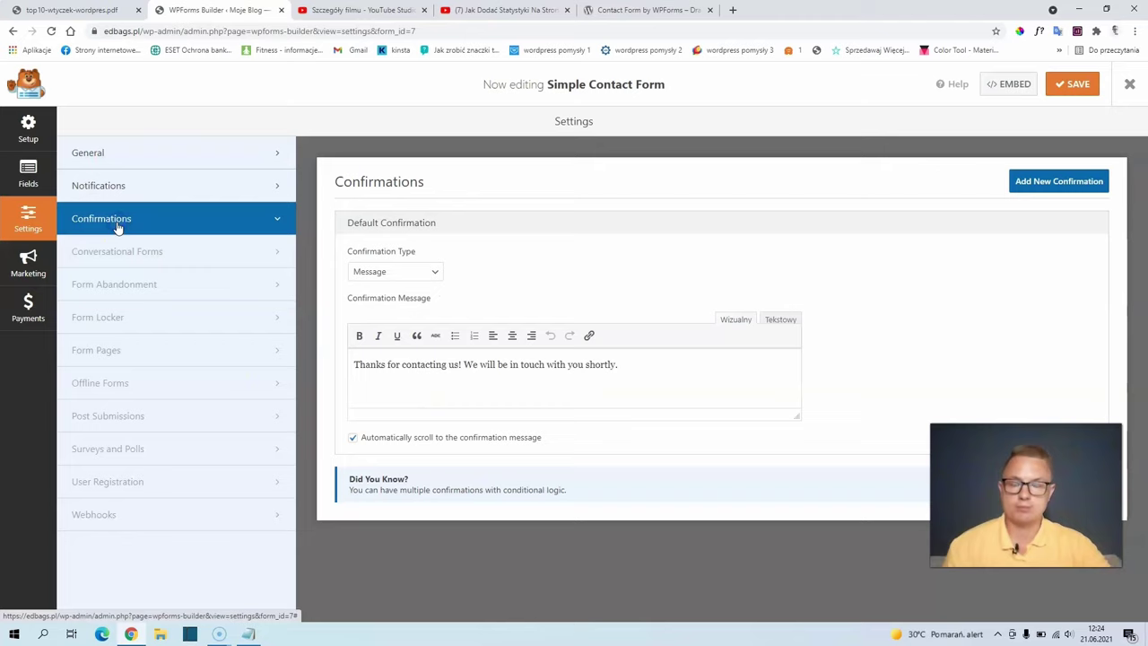
{"action": "left_click", "coordinate": [629, 364]}
{"action": "left_click_drag", "start_coordinate": [629, 364], "coordinate": [355, 364]}
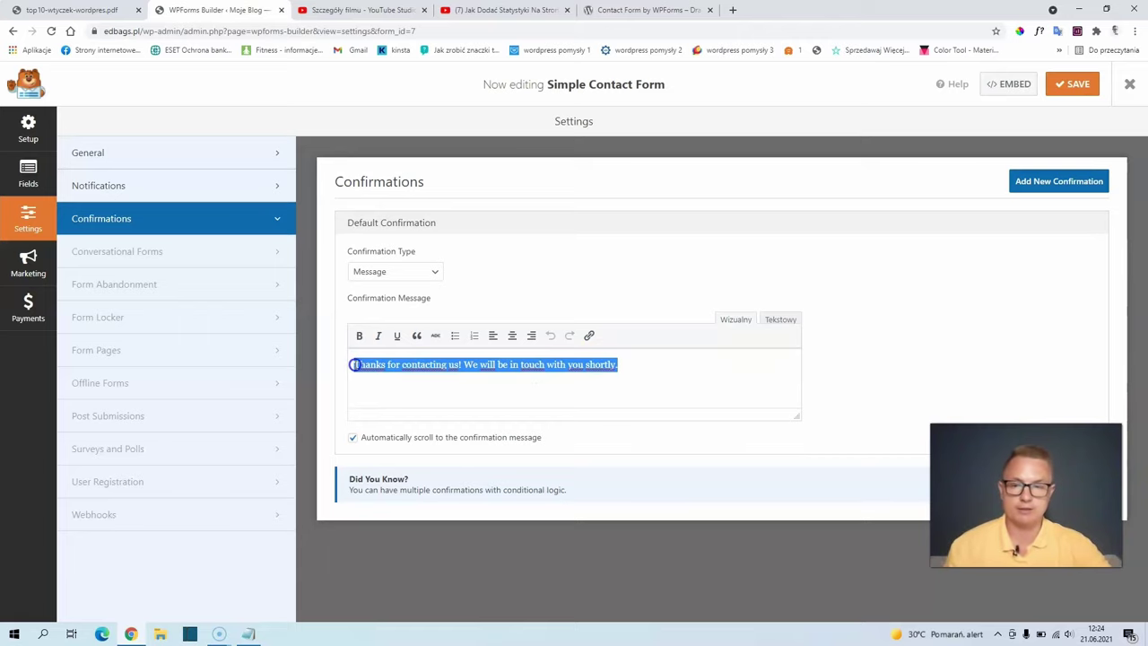
{"action": "left_click", "coordinate": [157, 152]}
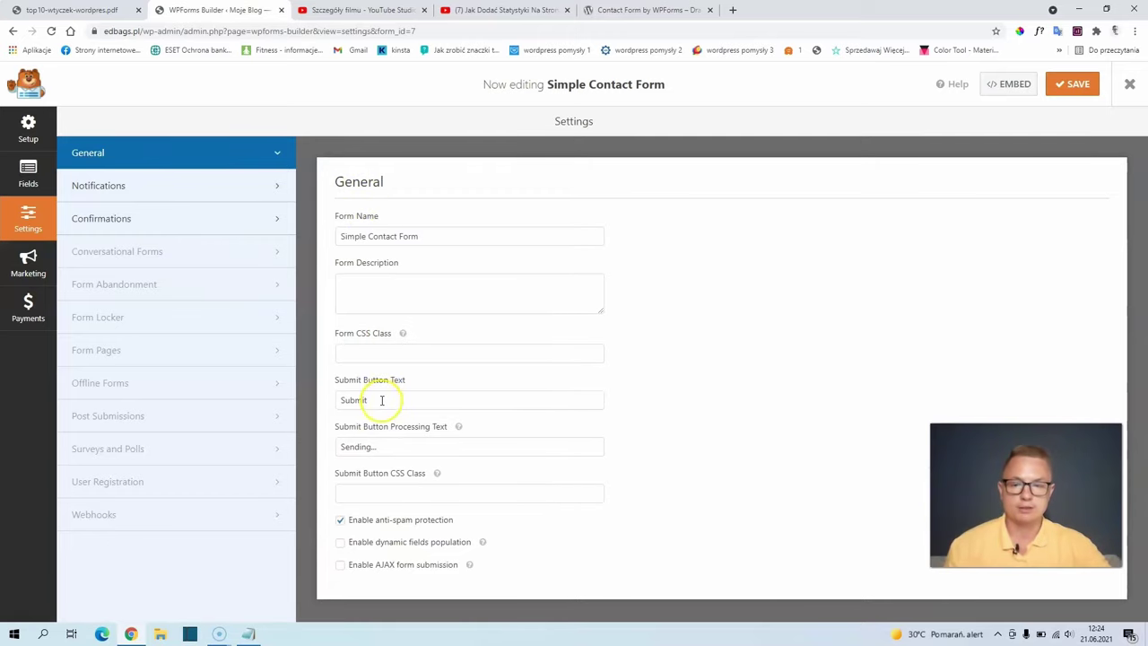
{"action": "left_click_drag", "start_coordinate": [381, 400], "coordinate": [328, 397]}
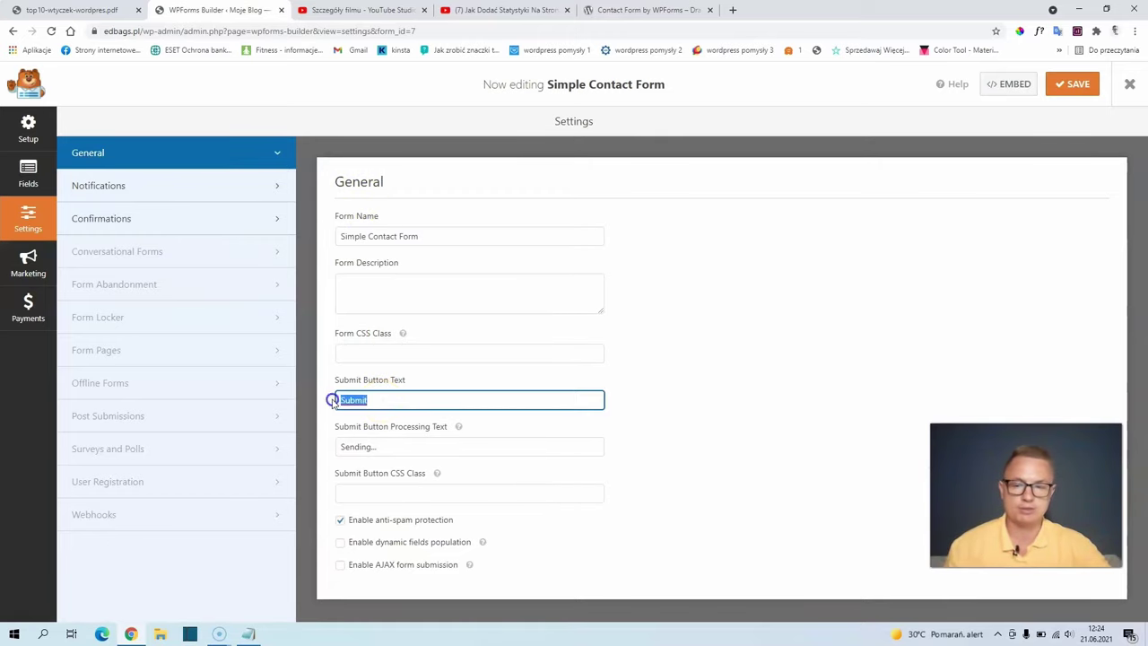
{"action": "left_click_drag", "start_coordinate": [389, 449], "coordinate": [304, 450]}
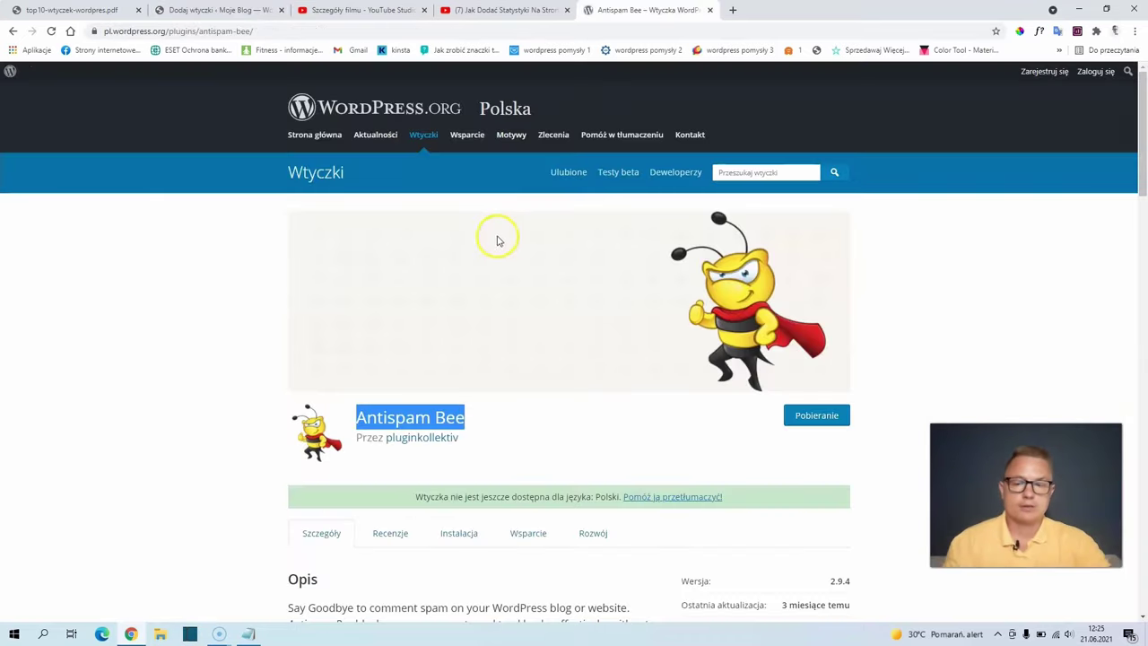
Step: Find the Antispam Bee plugin in the site's plugin directory, then install and activate it
{"action": "left_click", "coordinate": [514, 441]}
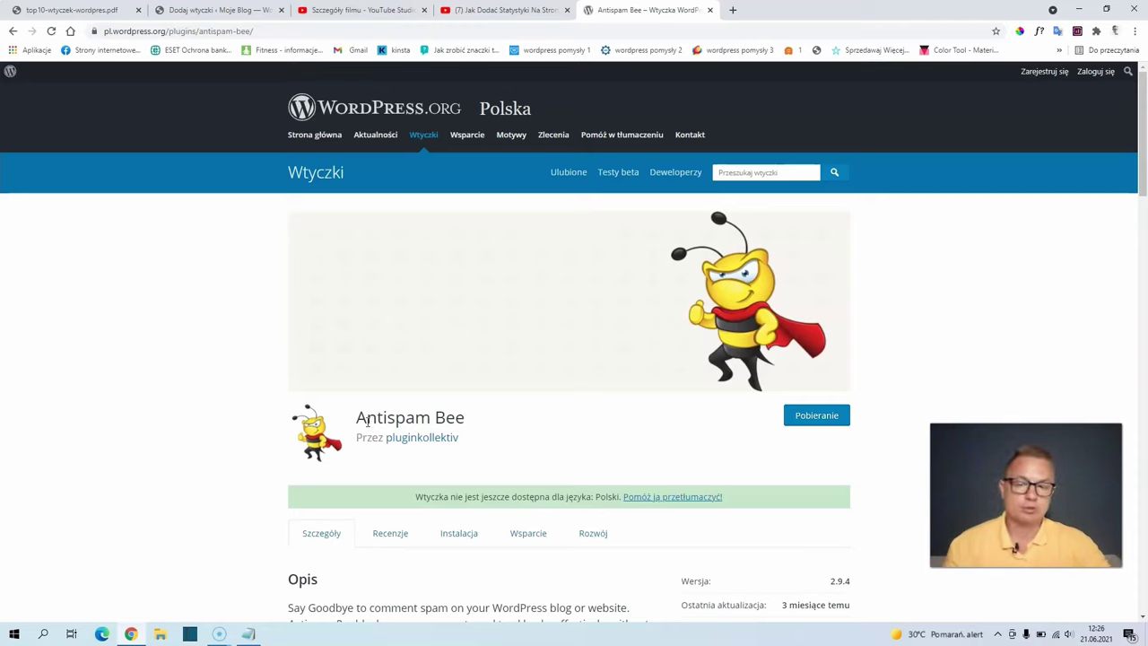
{"action": "left_click", "coordinate": [369, 419]}
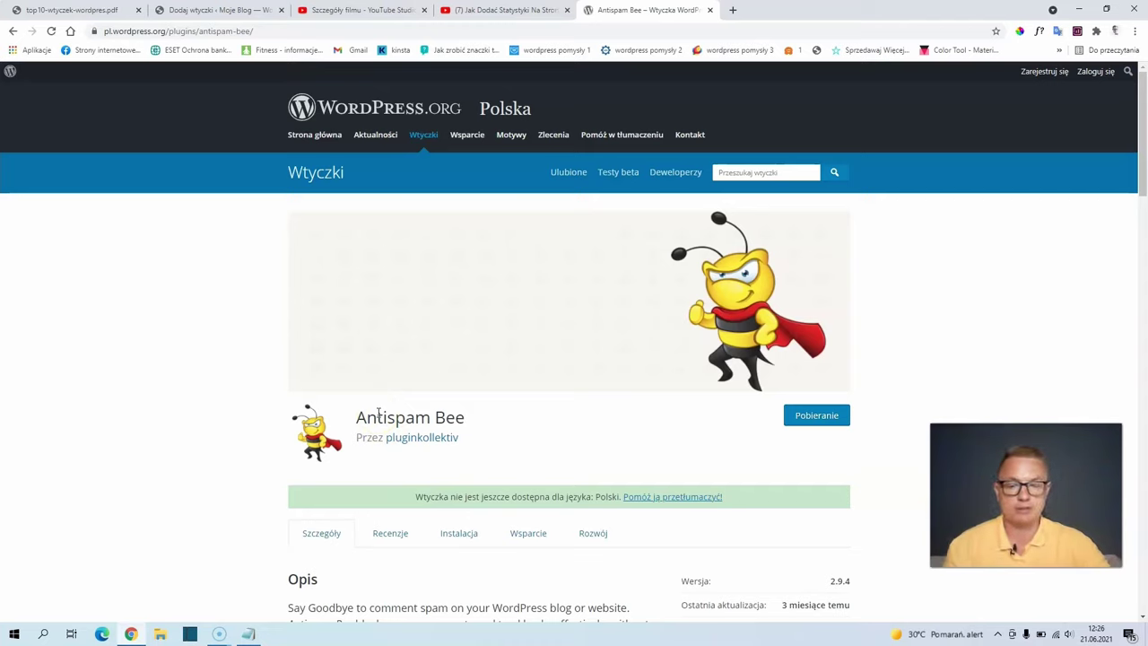
{"action": "left_click", "coordinate": [372, 418]}
{"action": "left_click", "coordinate": [421, 437]}
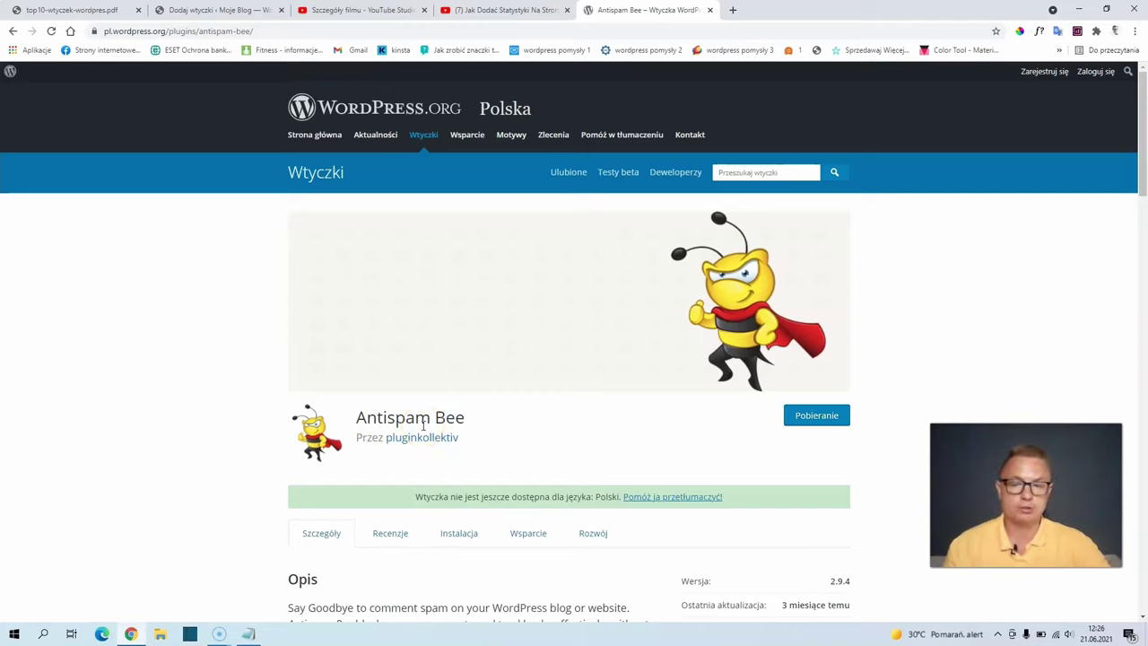
{"action": "left_click", "coordinate": [218, 10]}
{"action": "left_click", "coordinate": [206, 202]}
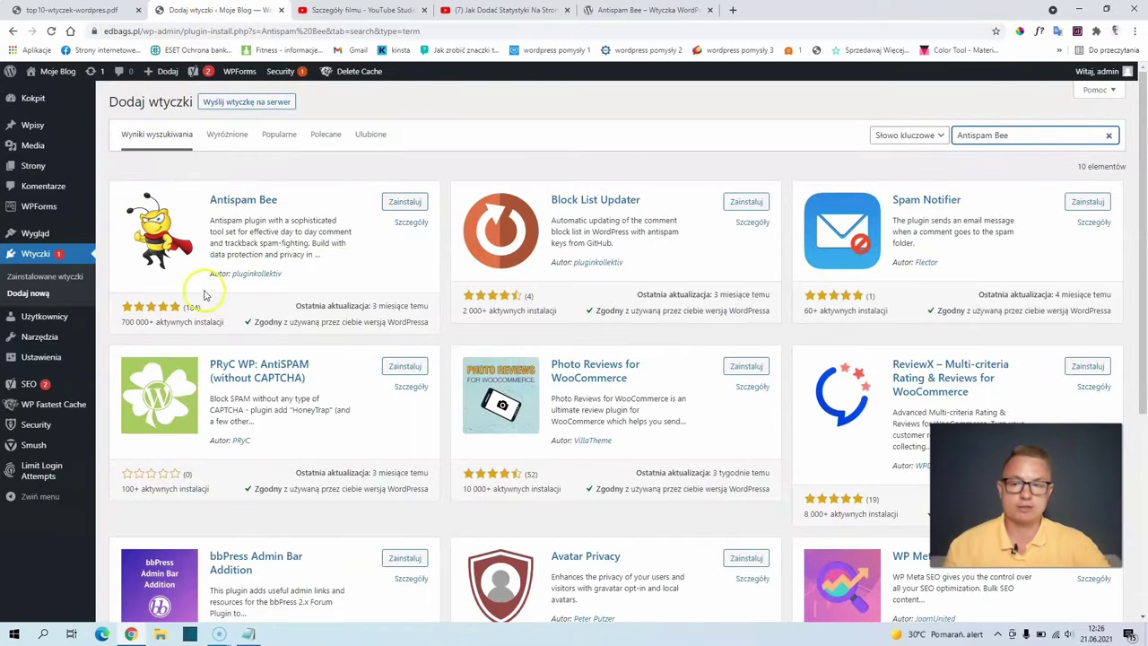
{"action": "left_click", "coordinate": [405, 202]}
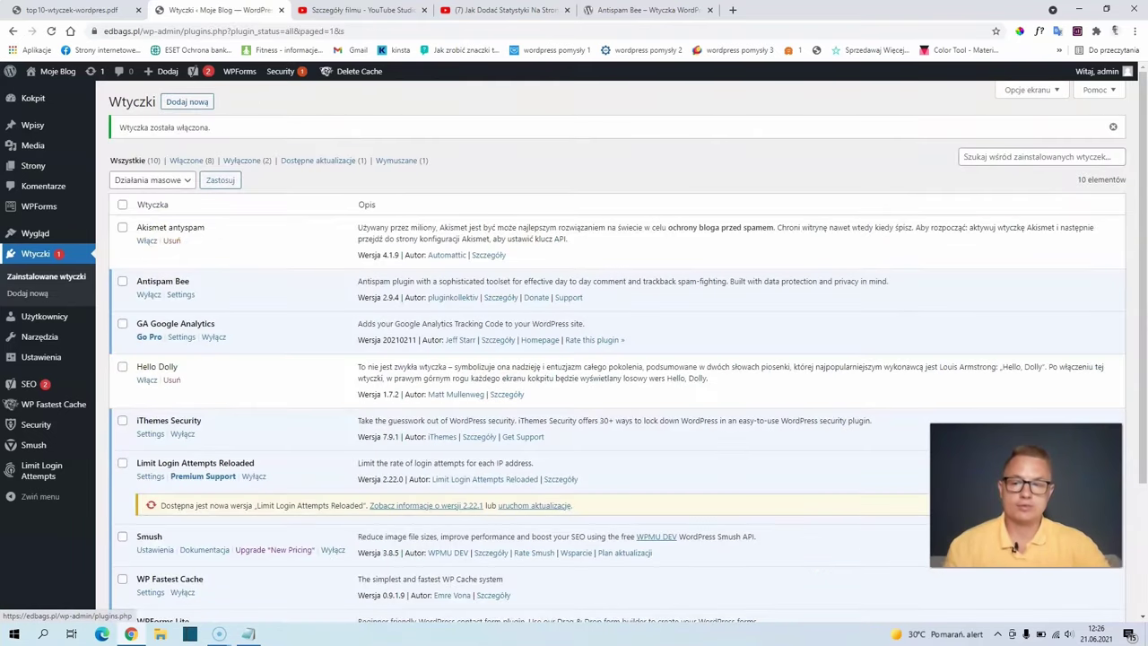
Step: Disable "Mark as spam, do not delete" in the Antispam Bee settings and save the changes
{"action": "left_click", "coordinate": [179, 295]}
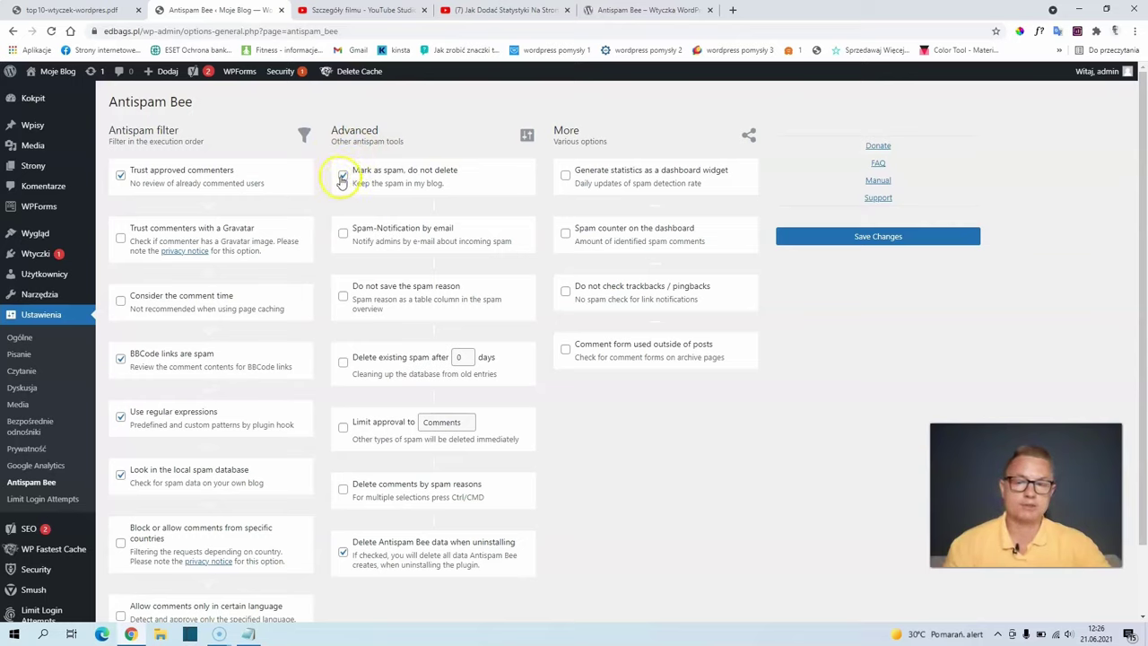
{"action": "left_click", "coordinate": [341, 176]}
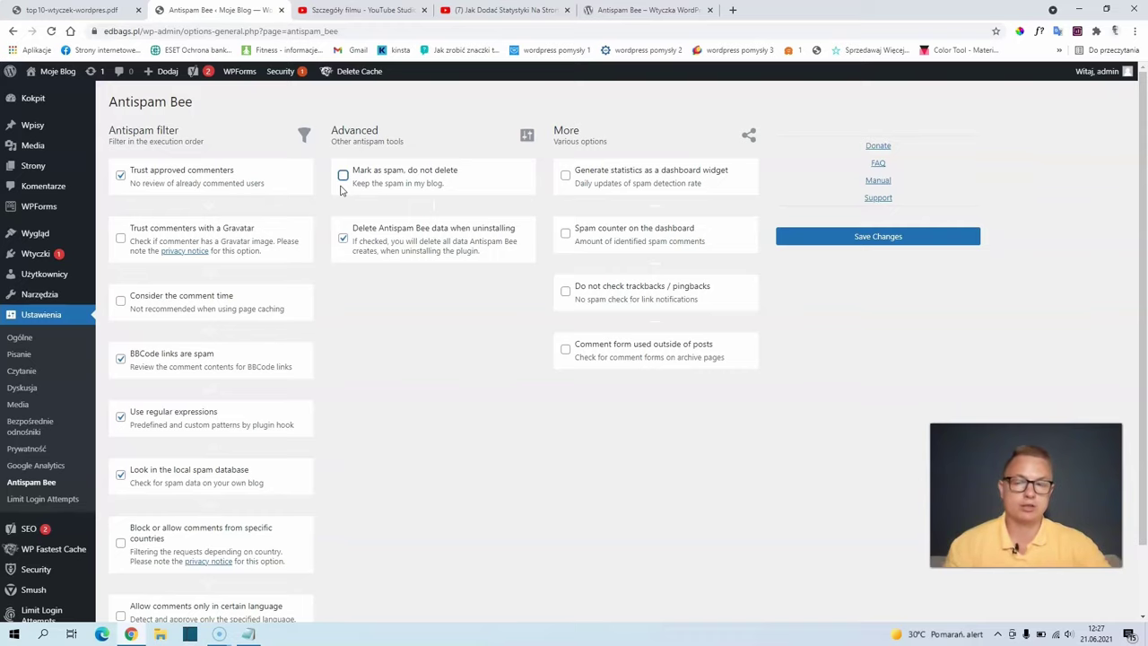
{"action": "left_click", "coordinate": [888, 237]}
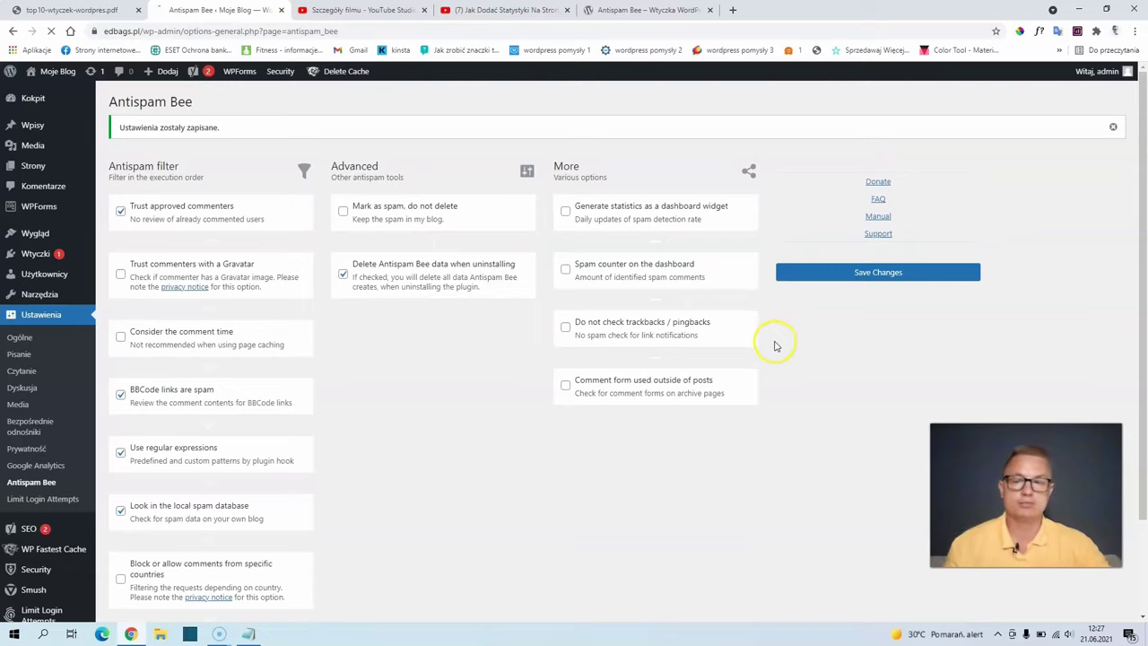
Step: Find "Cookie Notice & Compliance for GDPR / CCPA" in the plugin directory, then install and activate it
{"action": "left_click", "coordinate": [253, 634]}
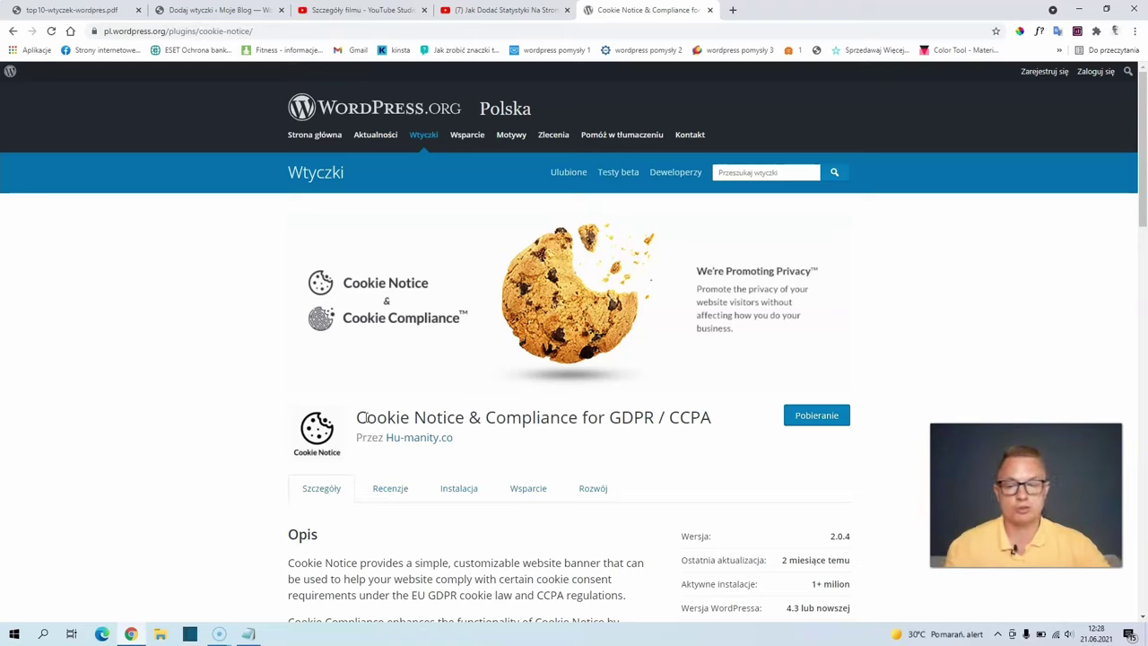
{"action": "left_click", "coordinate": [365, 416]}
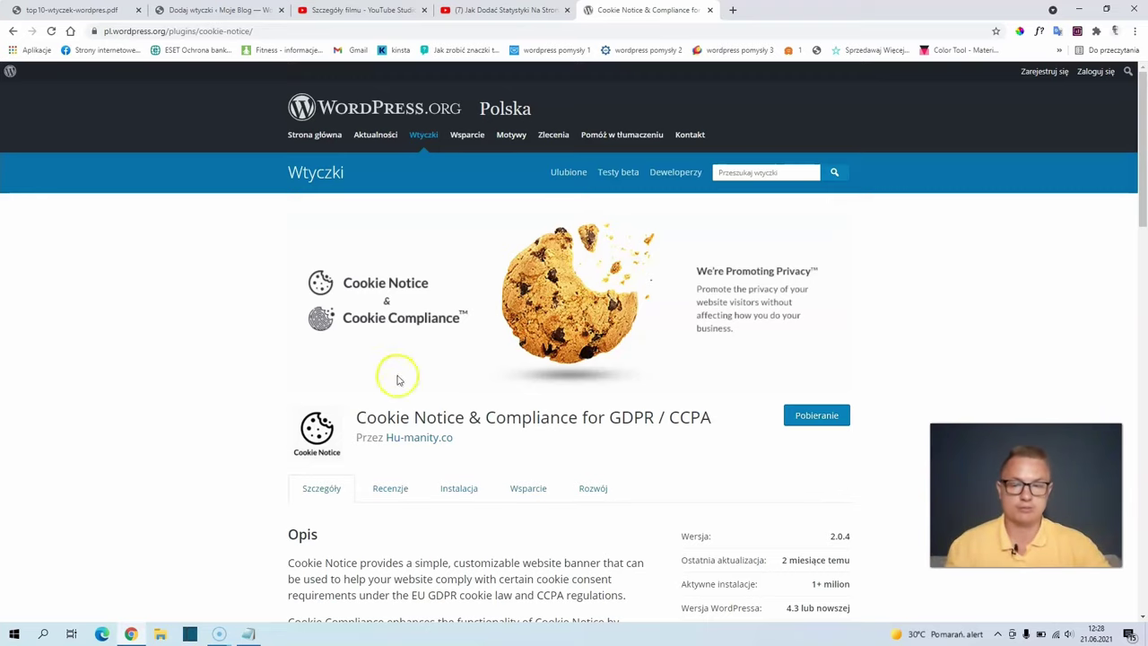
{"action": "left_click", "coordinate": [220, 10]}
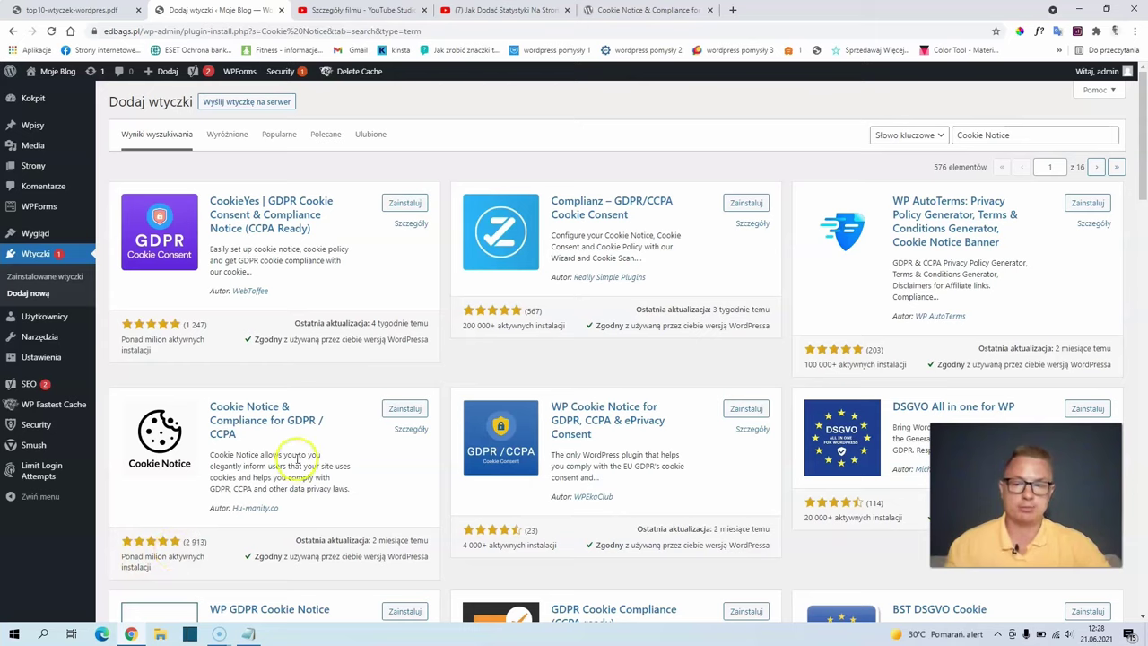
{"action": "left_click", "coordinate": [405, 408]}
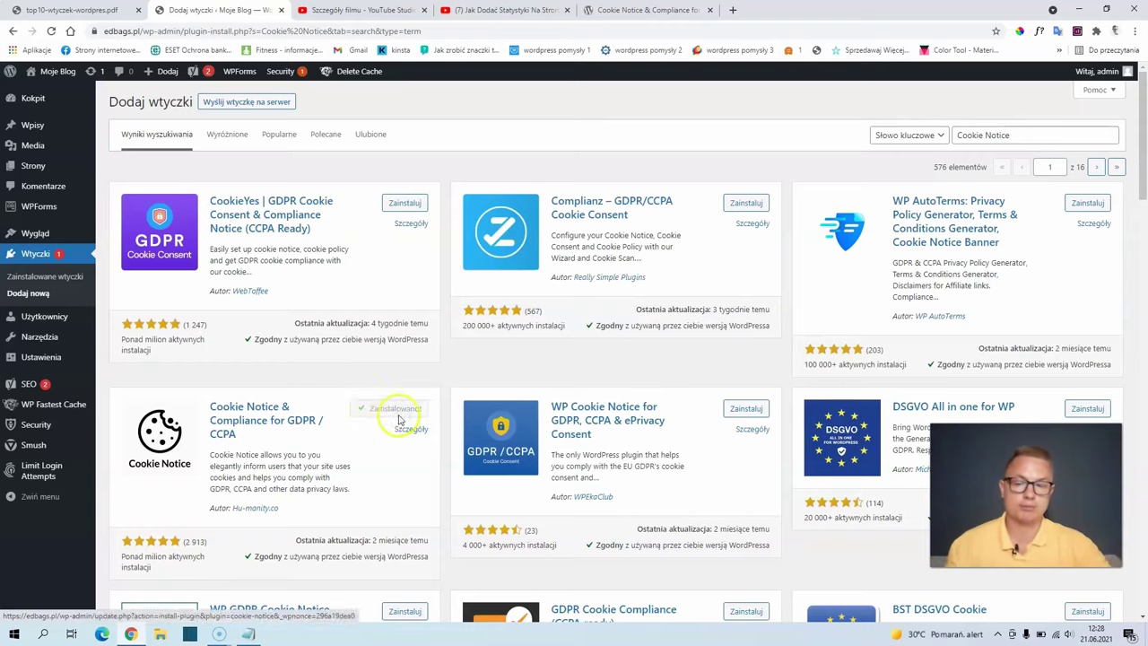
{"action": "left_click", "coordinate": [405, 410]}
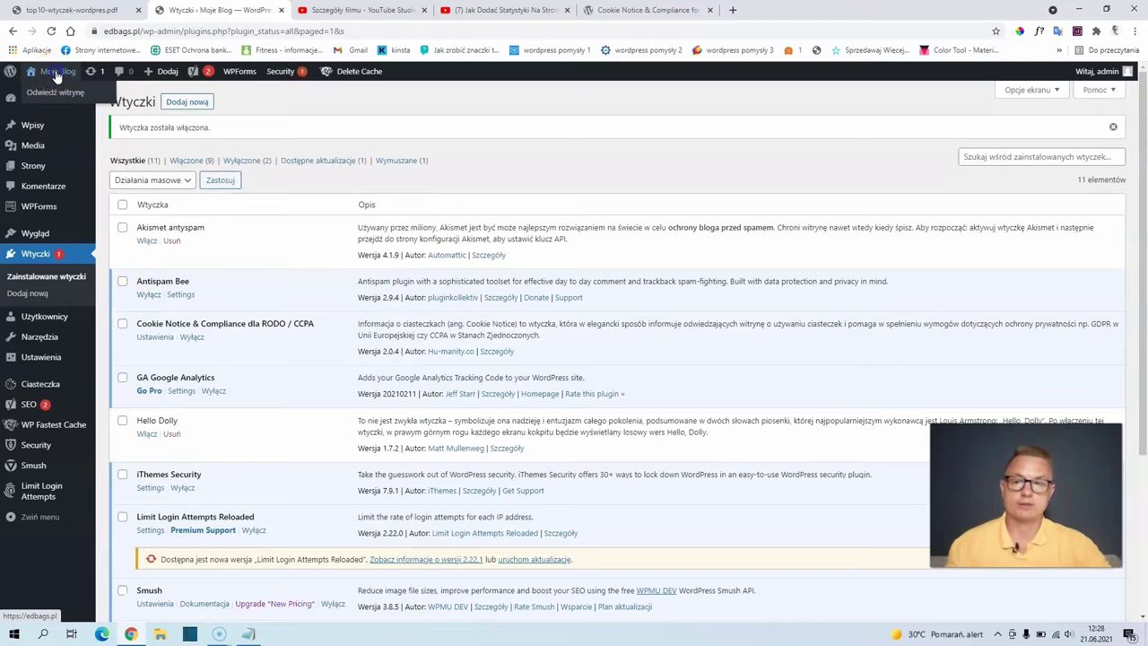
Step: Check the cookie notice on the blog's public front page and return to the admin dashboard
{"action": "left_click", "coordinate": [55, 70]}
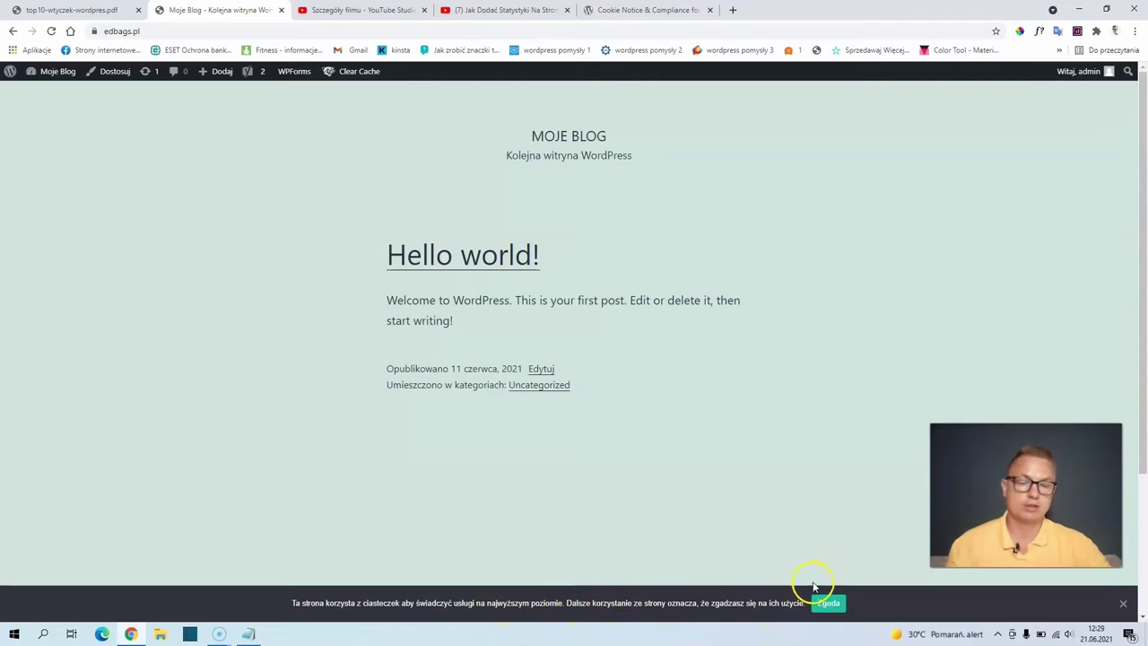
{"action": "left_click", "coordinate": [57, 71]}
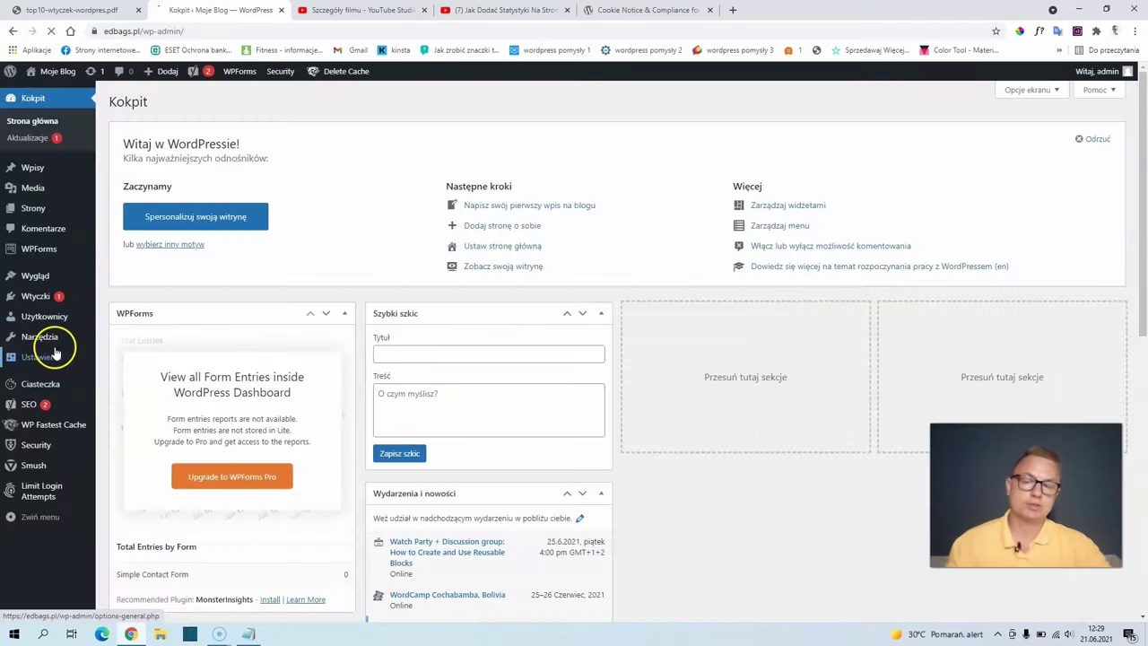
Step: Open the Cookie Notice plugin settings and review the compliance status, notice message, button text, privacy policy and refusal options
{"action": "mouse_move", "coordinate": [56, 352]}
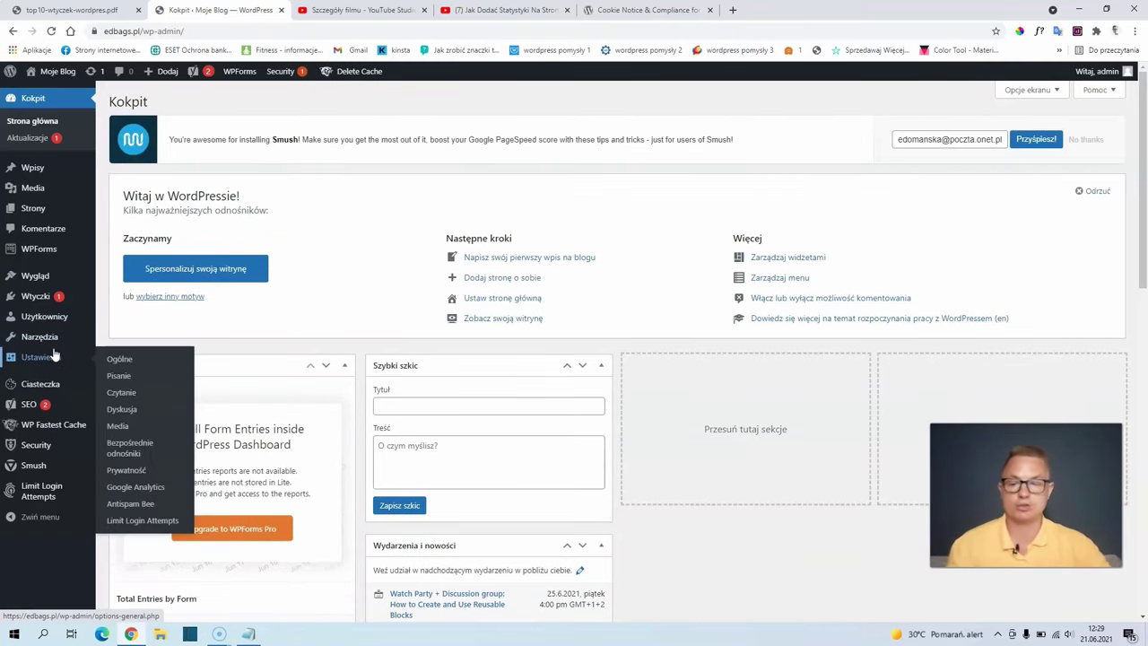
{"action": "left_click", "coordinate": [50, 387]}
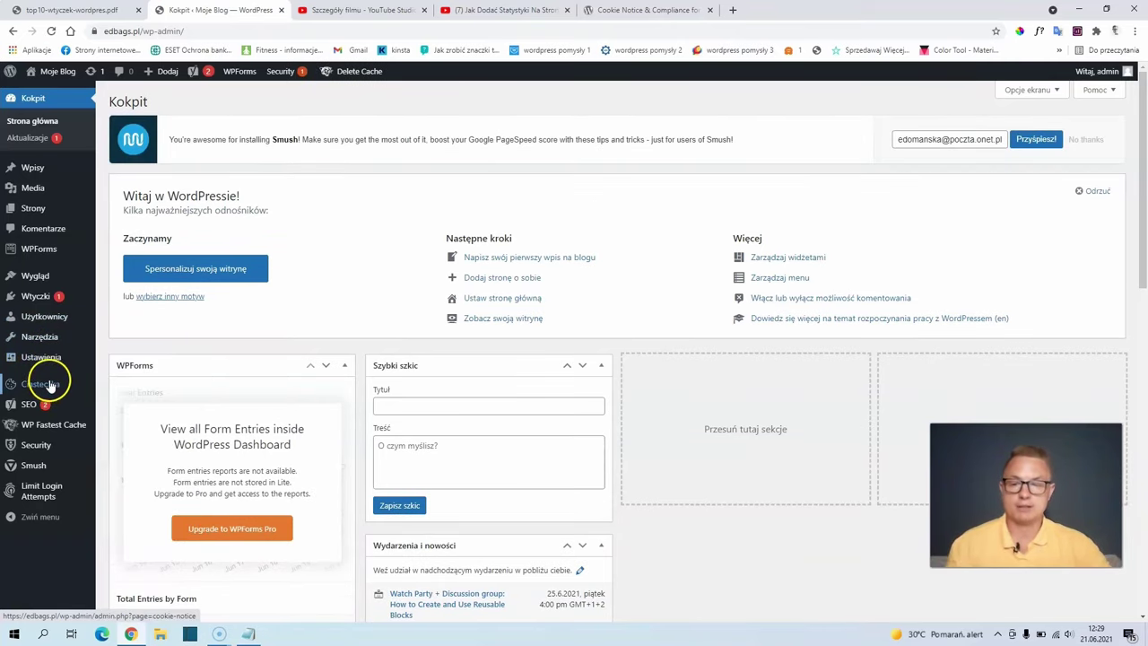
{"action": "left_click", "coordinate": [50, 384]}
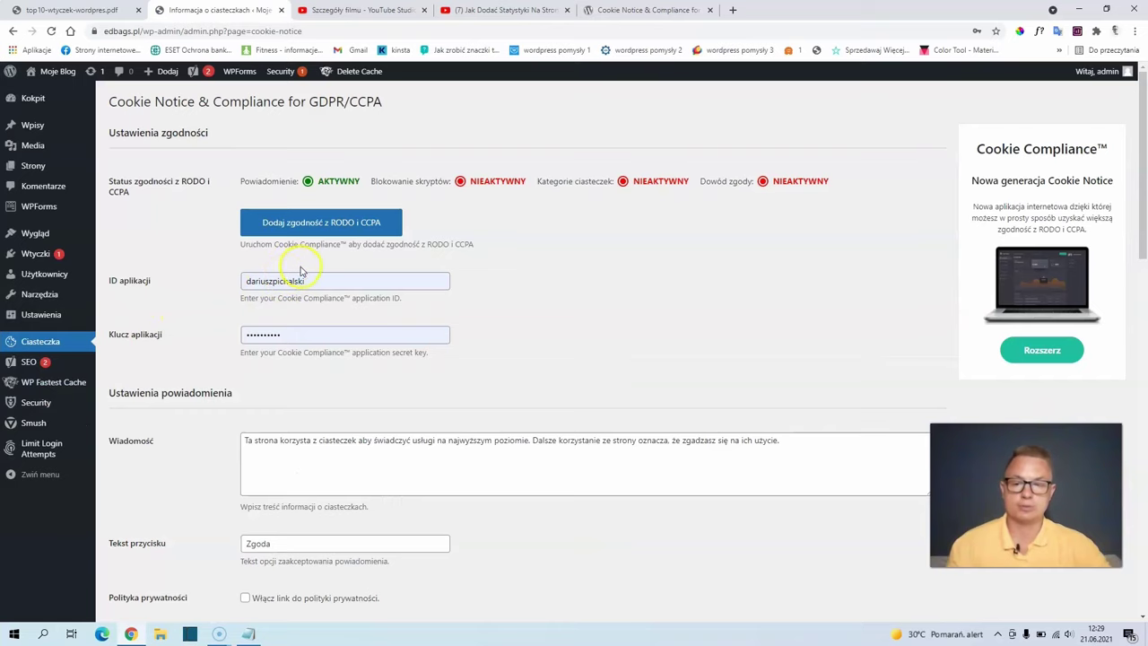
{"action": "scroll", "coordinate": [305, 273], "scroll_direction": "down", "scroll_amount": 2}
{"action": "scroll", "coordinate": [307, 273], "scroll_direction": "down", "scroll_amount": 1}
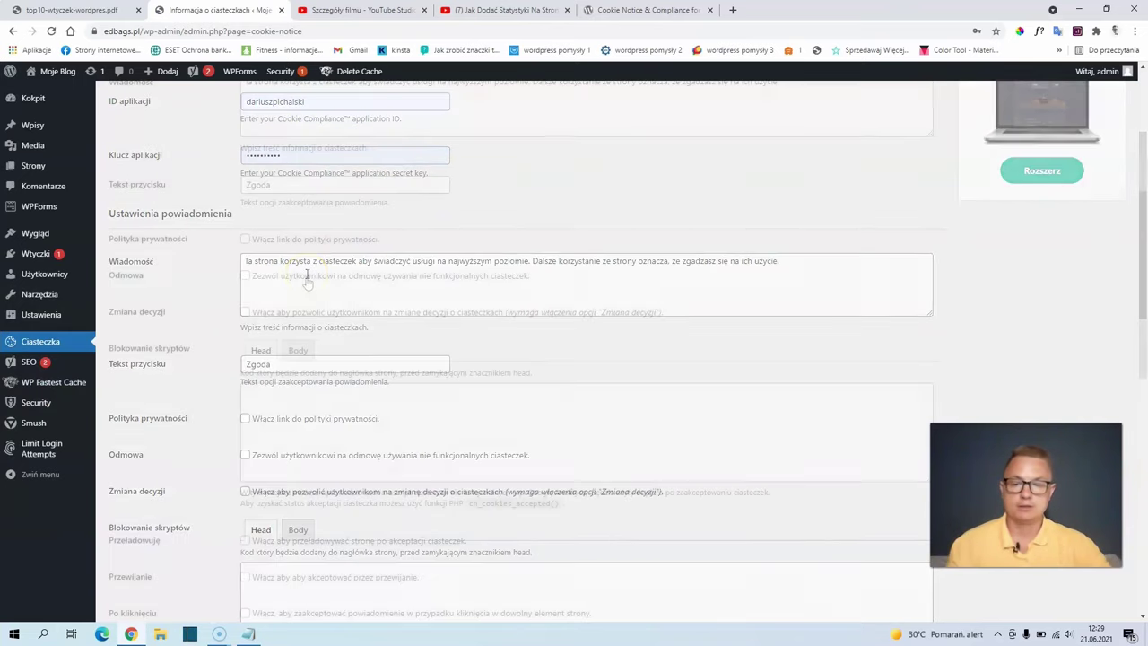
{"action": "scroll", "coordinate": [307, 275], "scroll_direction": "up", "scroll_amount": 3}
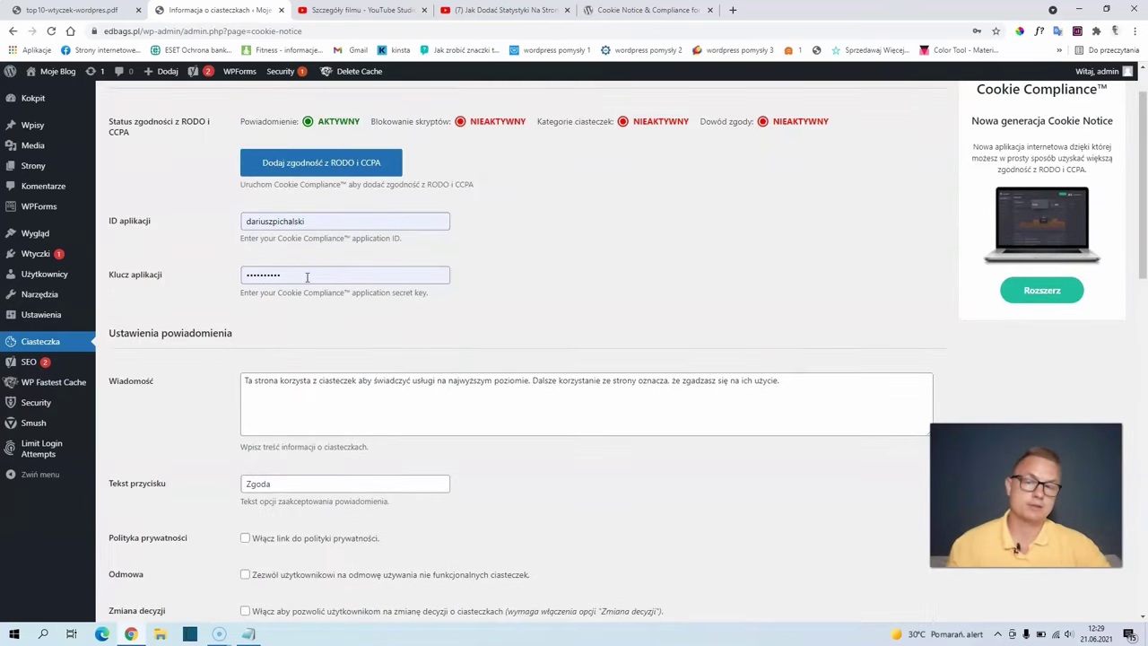
{"action": "scroll", "coordinate": [307, 277], "scroll_direction": "down", "scroll_amount": 2}
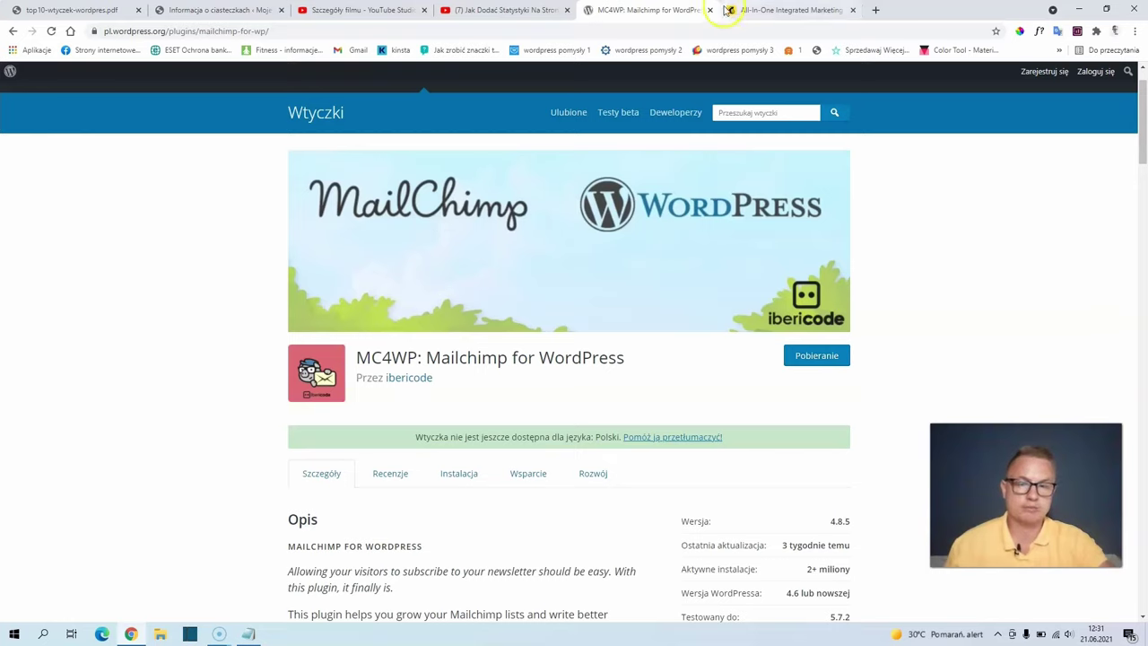
Step: Switch from the MC4WP plugin page to the Mailchimp website's home page
{"action": "left_click", "coordinate": [786, 9]}
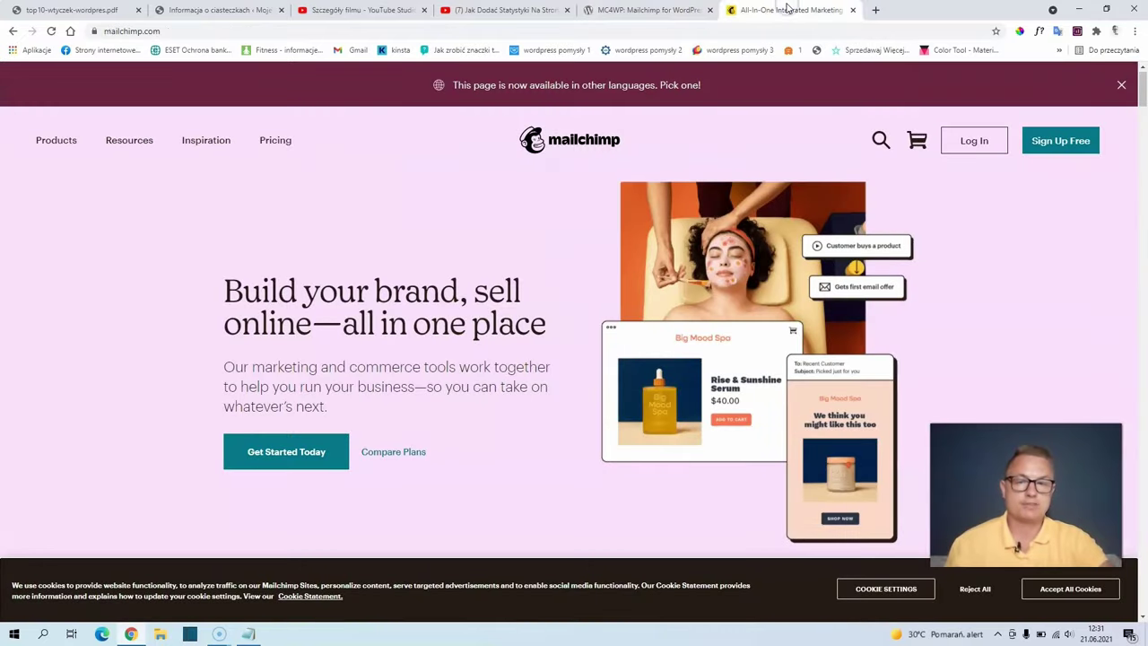